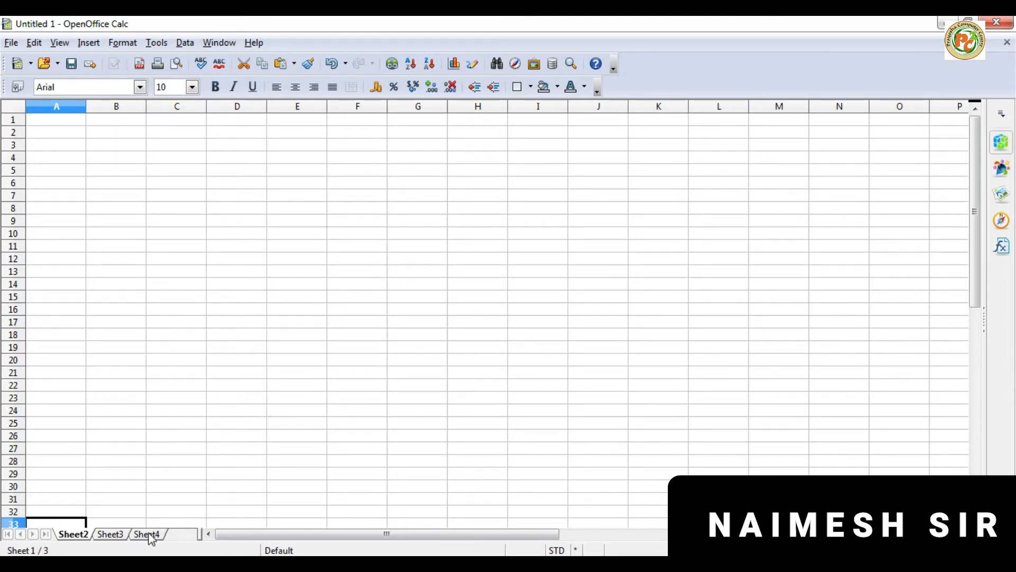
Rename the sheet Sheet2 as Bill
double_click(76, 535)
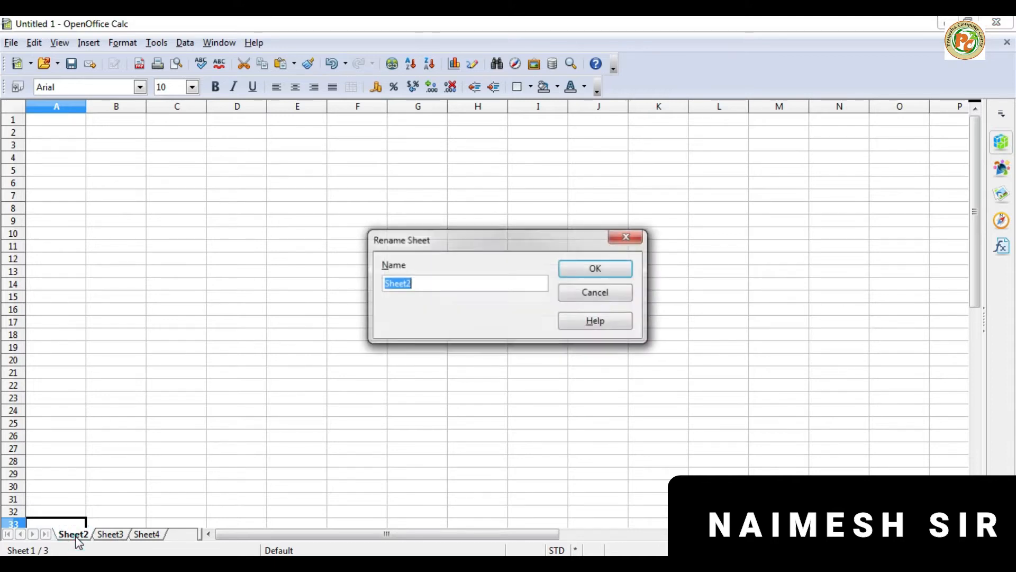
key(BackSpace)
text(Bill)
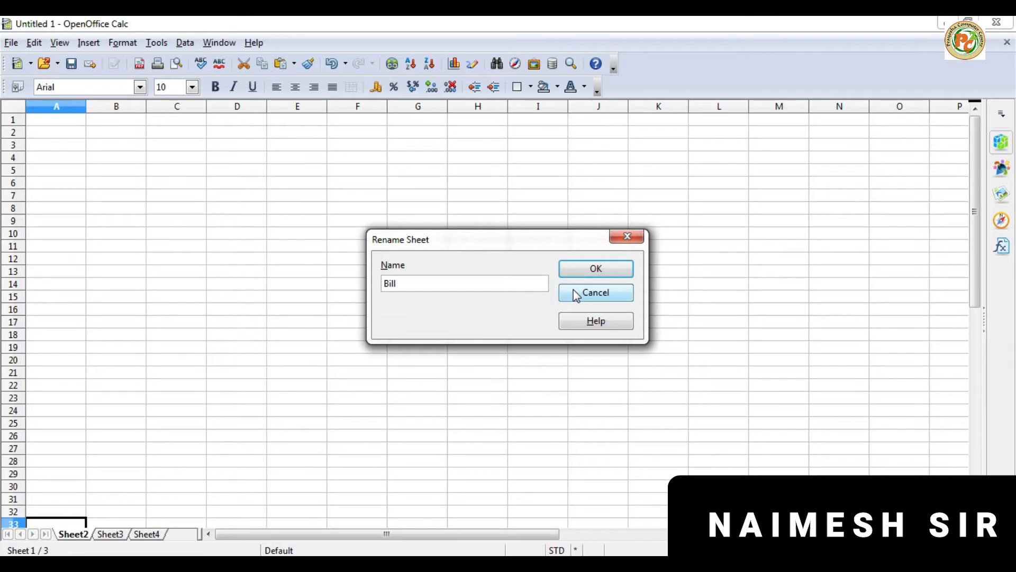
click(589, 271)
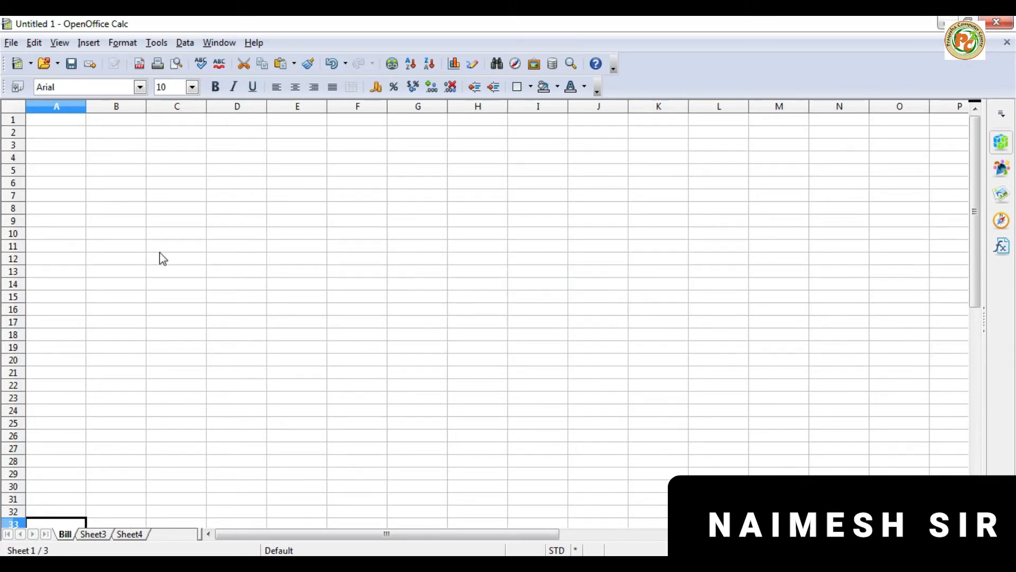
Save the spreadsheet as STD 10 GSEB in the 10 CBSE folder, inside the instructor's folder on Software (F:)
key(ctrl+s)
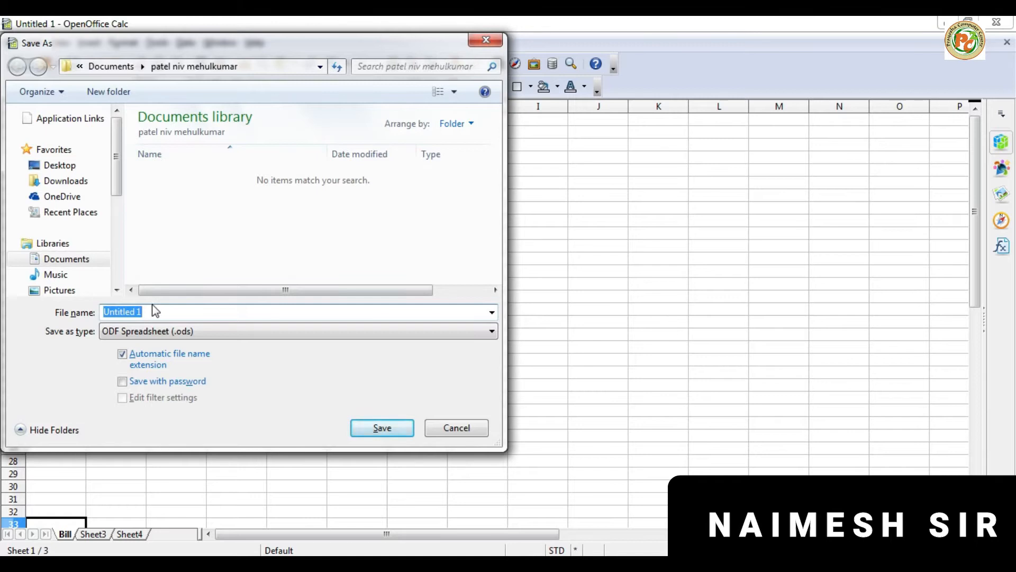
text(STD 10 GSEB)
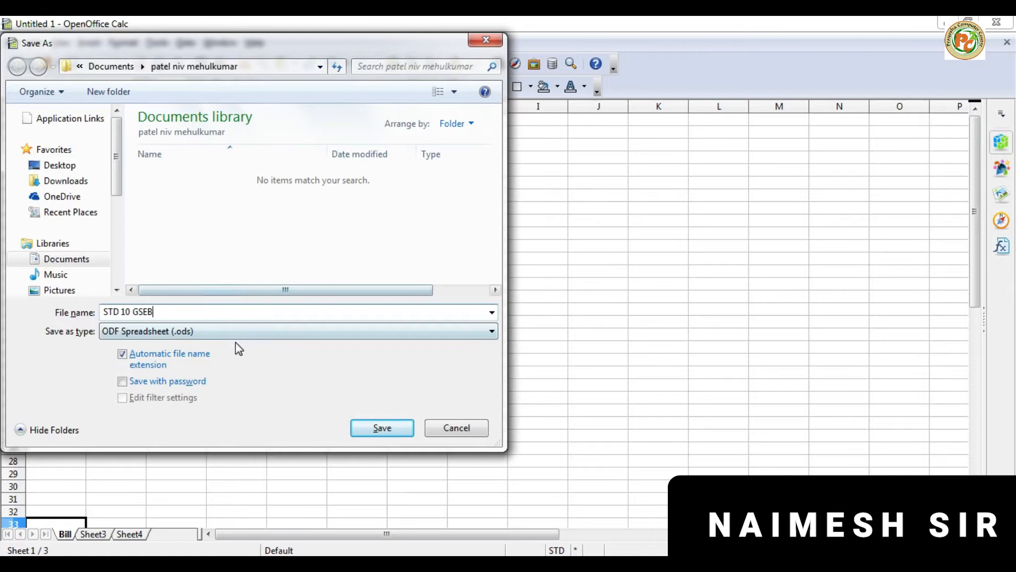
drag(116, 149, 117, 222)
click(64, 241)
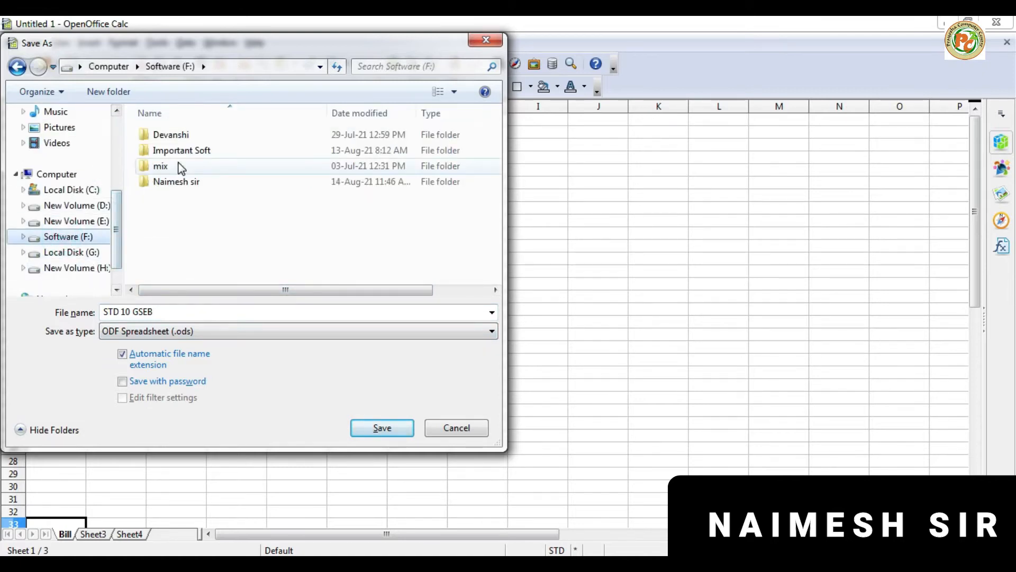
double_click(179, 180)
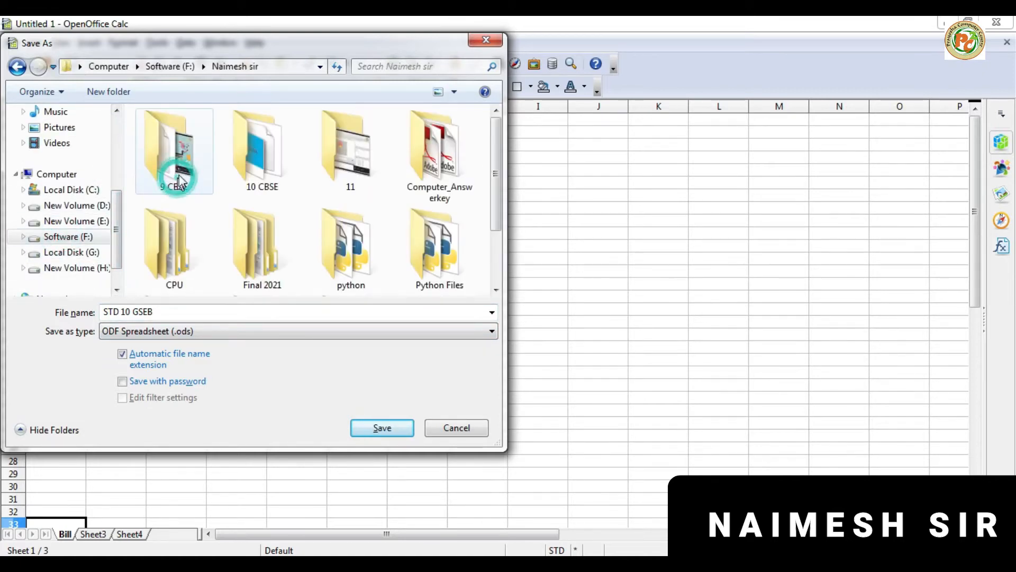
double_click(271, 167)
click(378, 428)
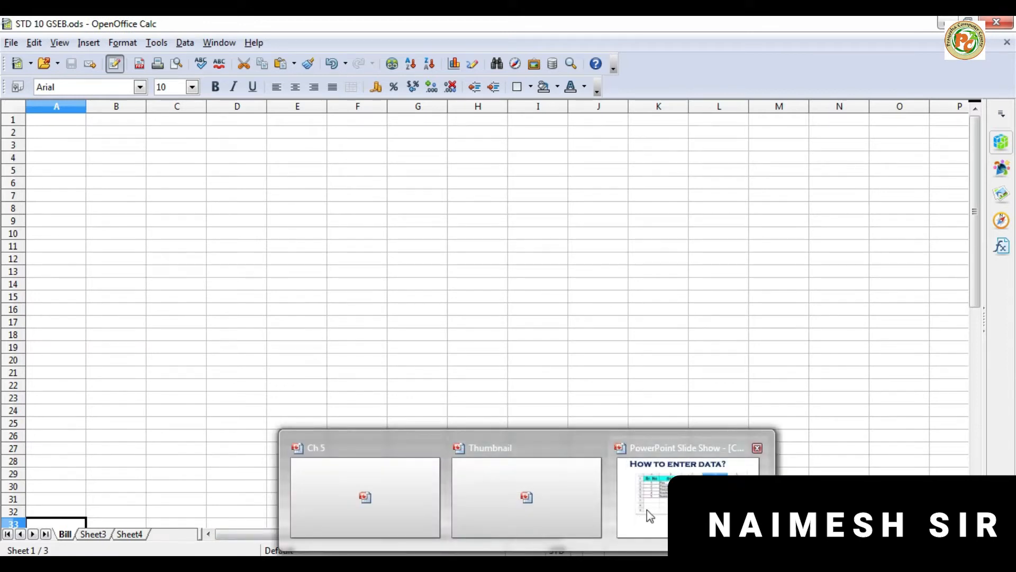
Consult the sample bill in the PowerPoint slide show and enter the headings Sr.No in A1 and Item in B1 of the Calc sheet
click(646, 510)
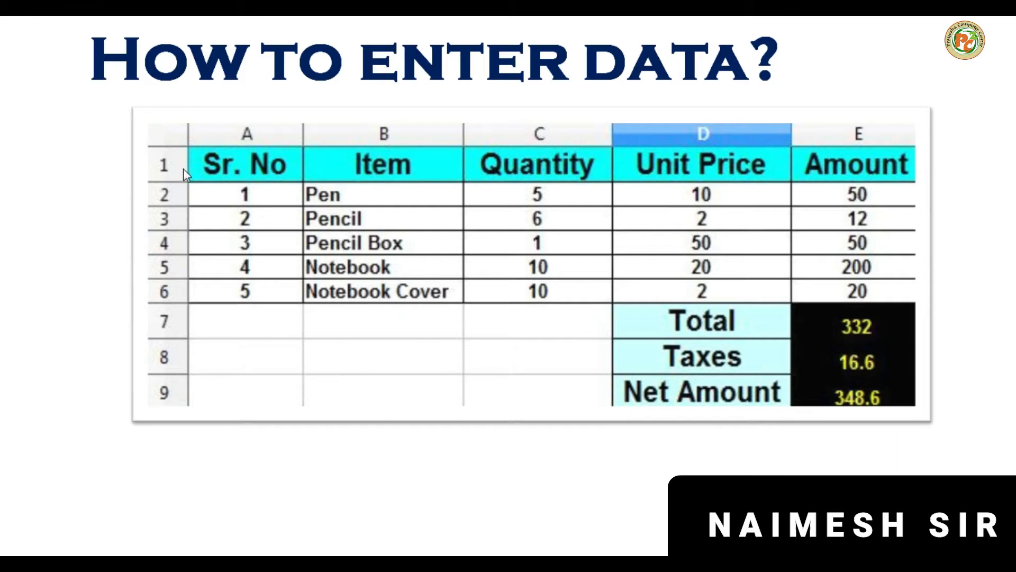
key(alt+Tab)
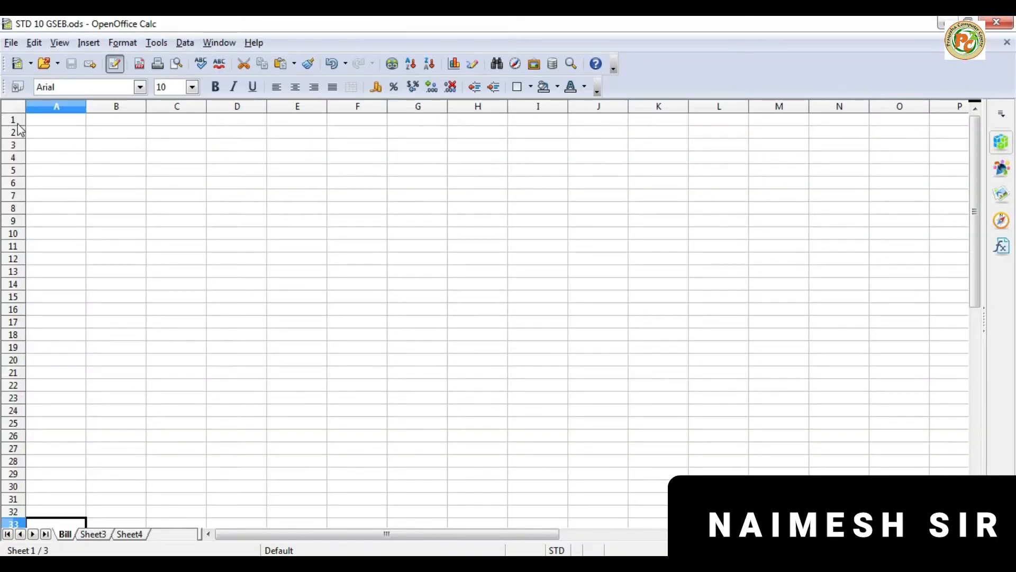
click(47, 121)
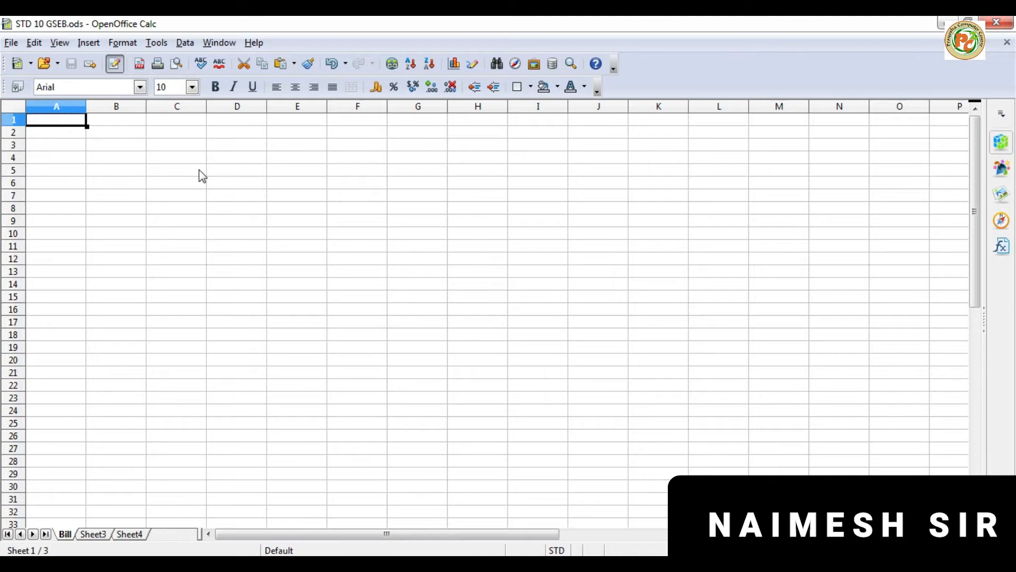
text(Sr.No)
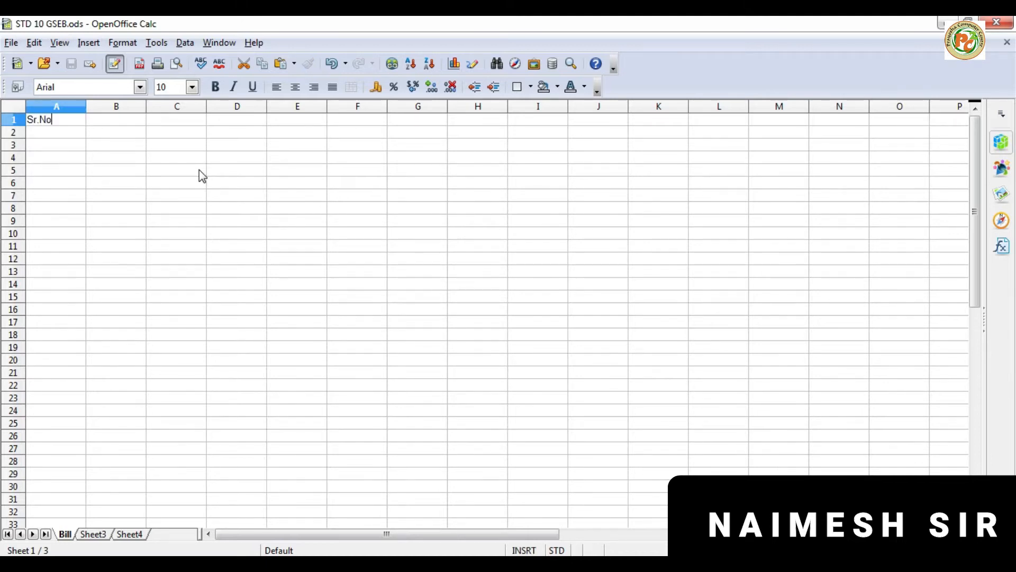
key(Tab)
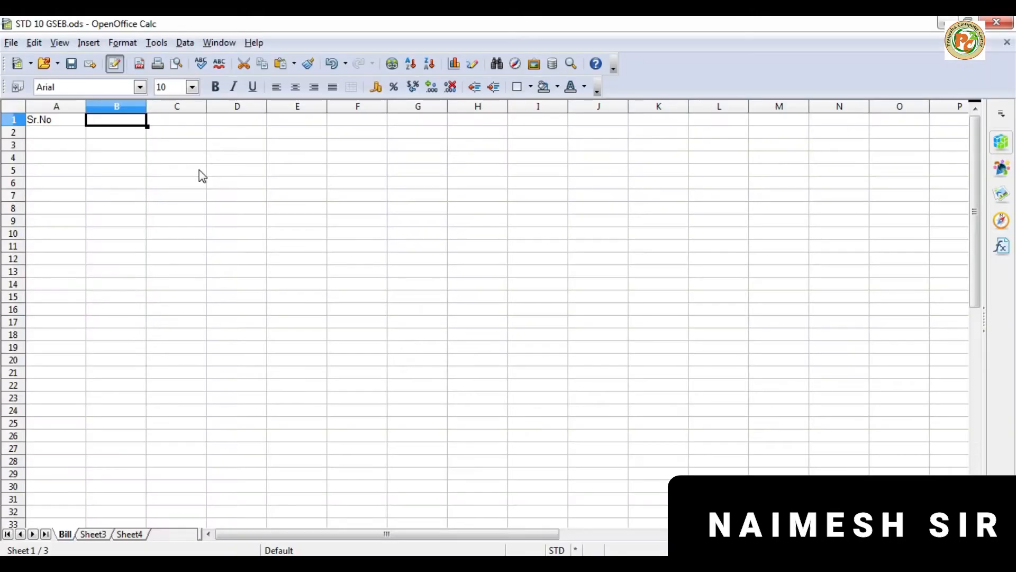
text(Item)
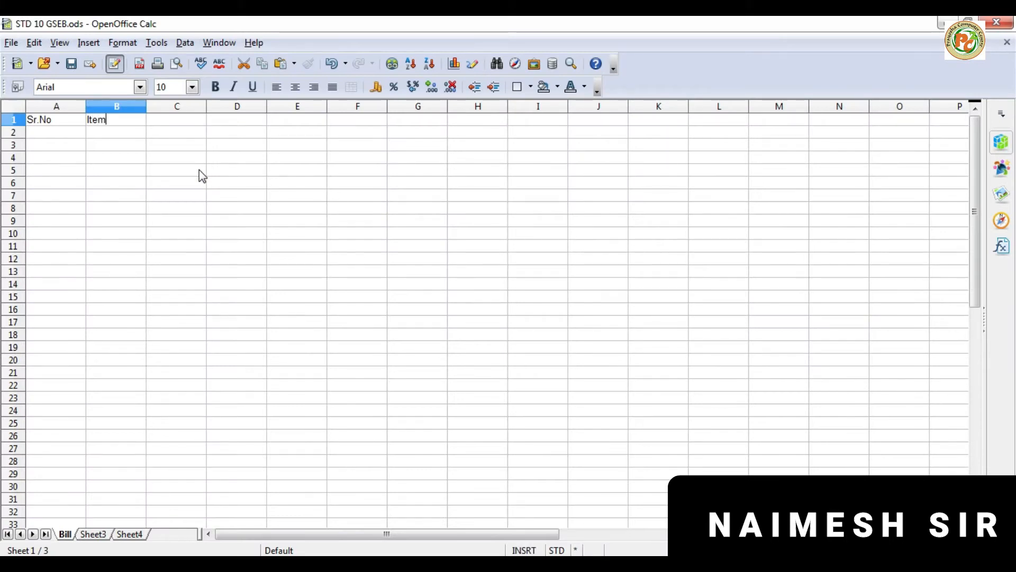
key(Tab)
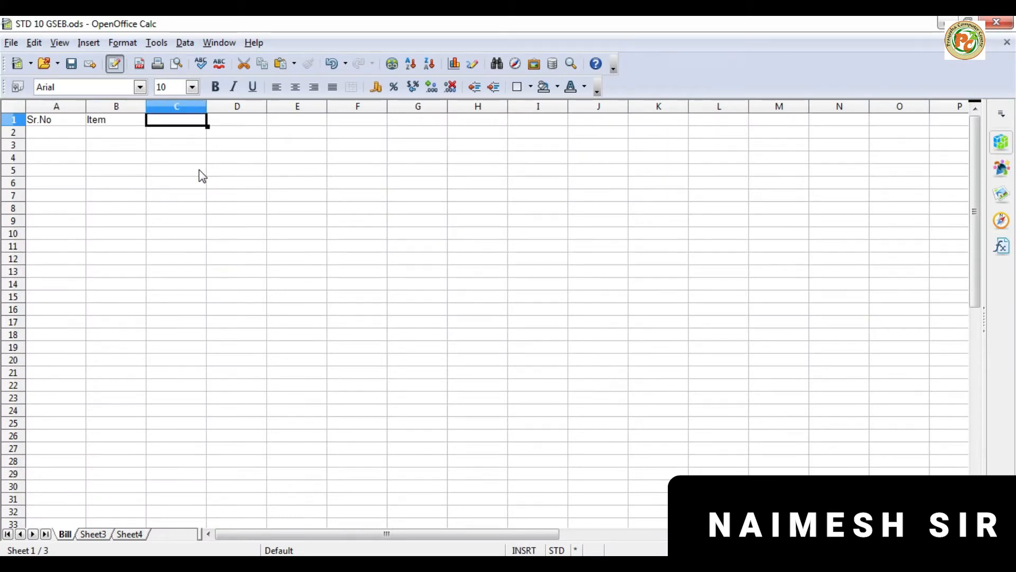
Recheck the sample slide and enter the headings Quantity, Unit Price and Amount in cells C1 to E1
key(alt+Tab)
key(alt+Tab)
text(Quantity)
key(Tab)
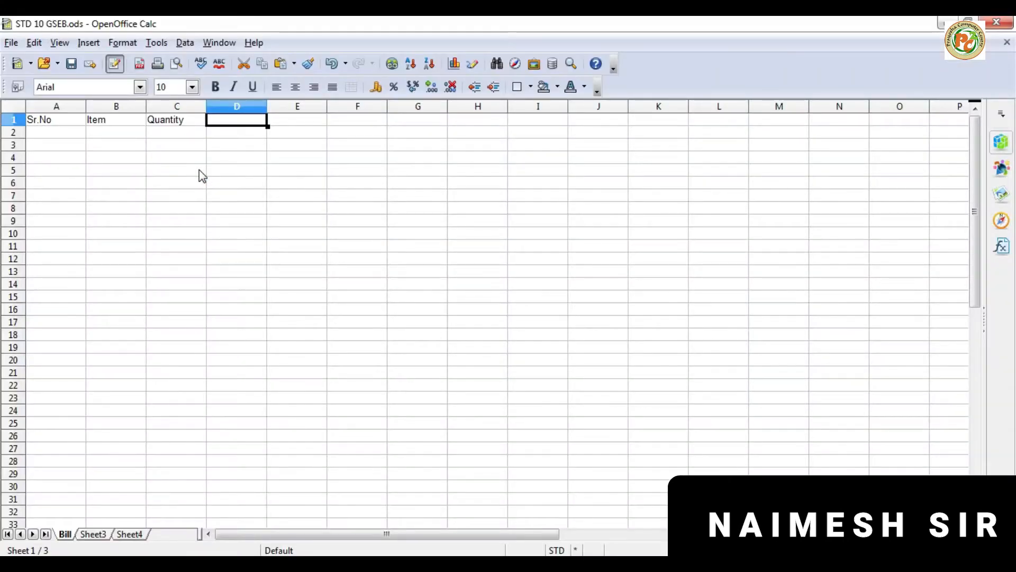
text(Unit Price)
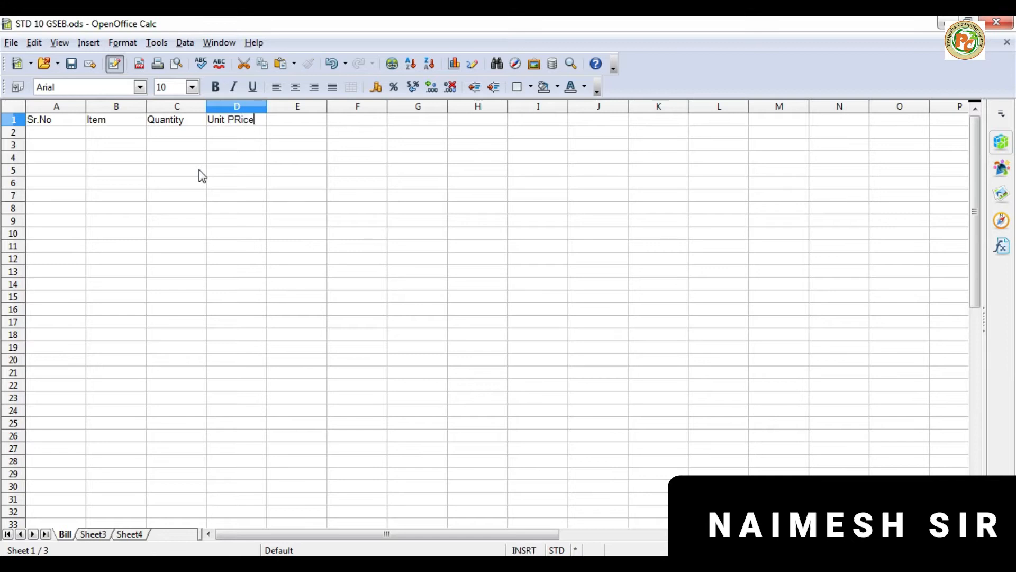
key(Tab)
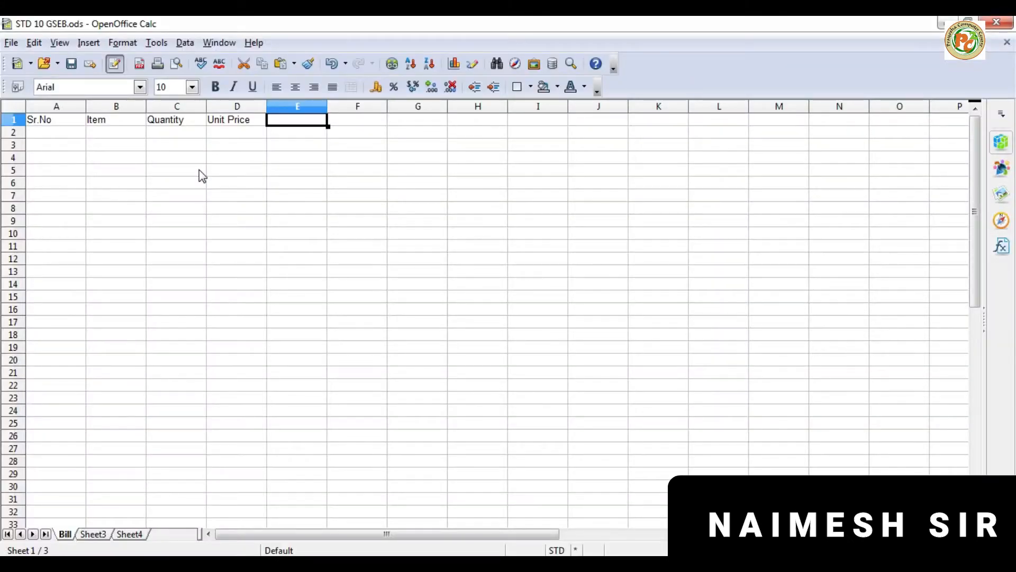
text(Amount)
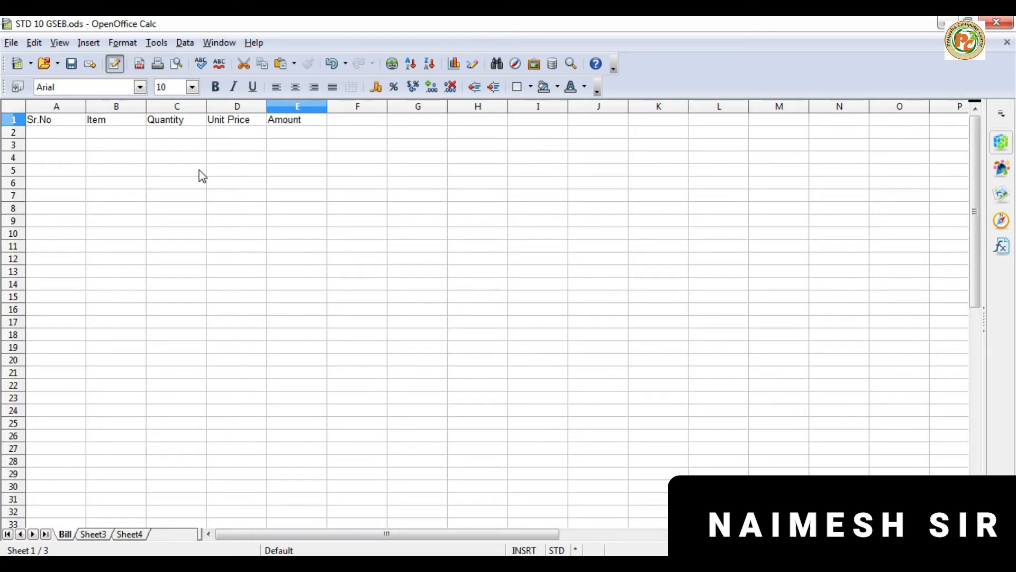
key(Return)
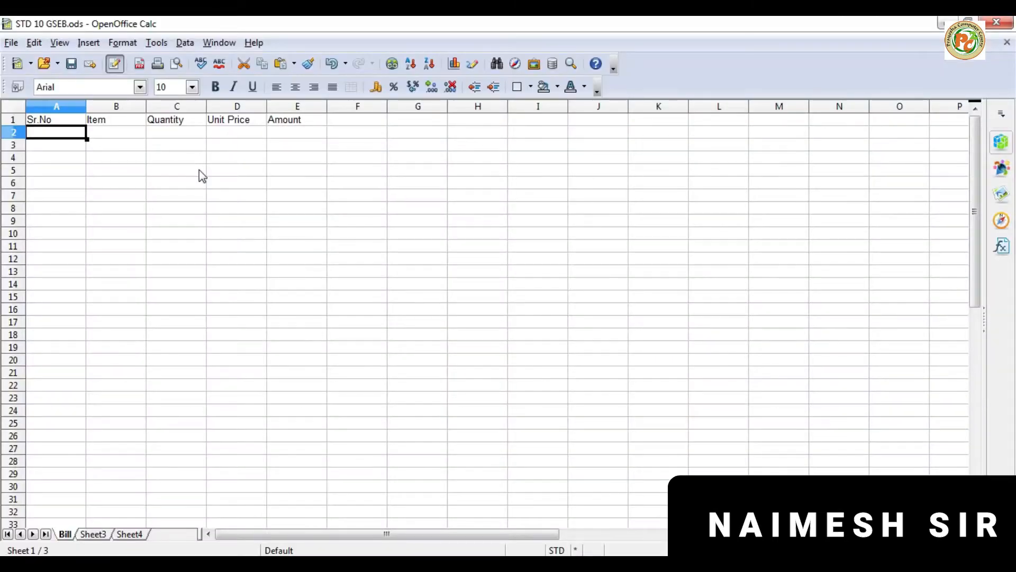
Enter the serial numbers 1 to 5 in cells A2 to A6 under Sr.No
text(1)
key(Return)
text(2)
key(Return)
text(3)
key(Return)
text(4)
key(Return)
text(5)
key(Tab)
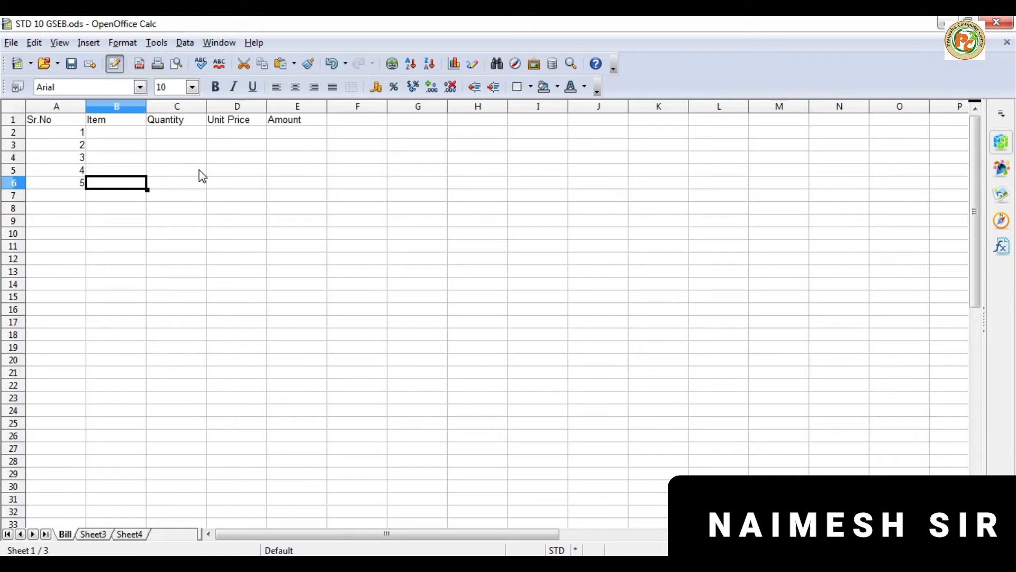
Enter the items Pen, Pencil, Pencil Box, Notebook and Notebook Cover in cells B2 to B6
key(Up)
key(Up)
key(Up)
key(Up)
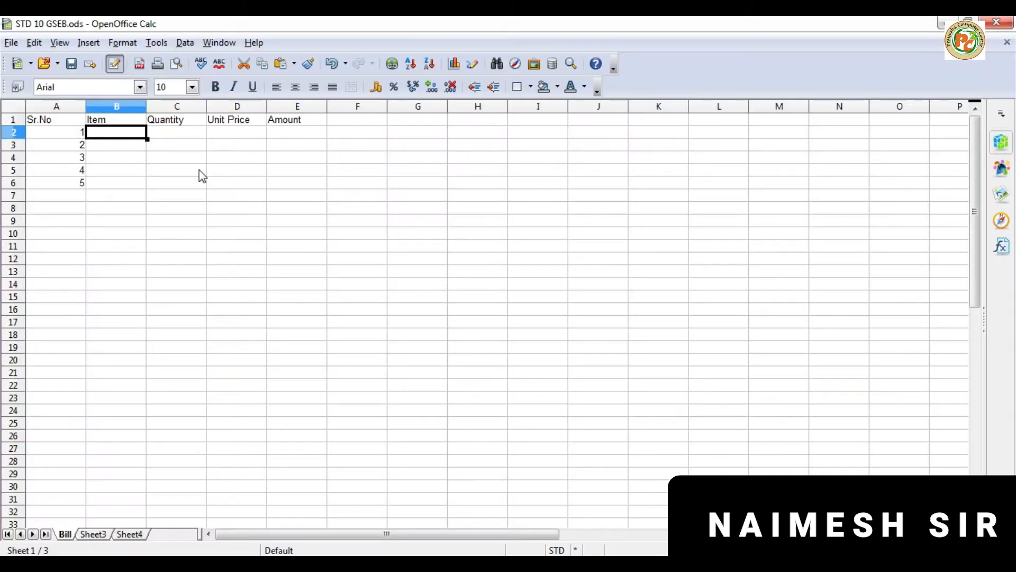
text(Pen)
key(Return)
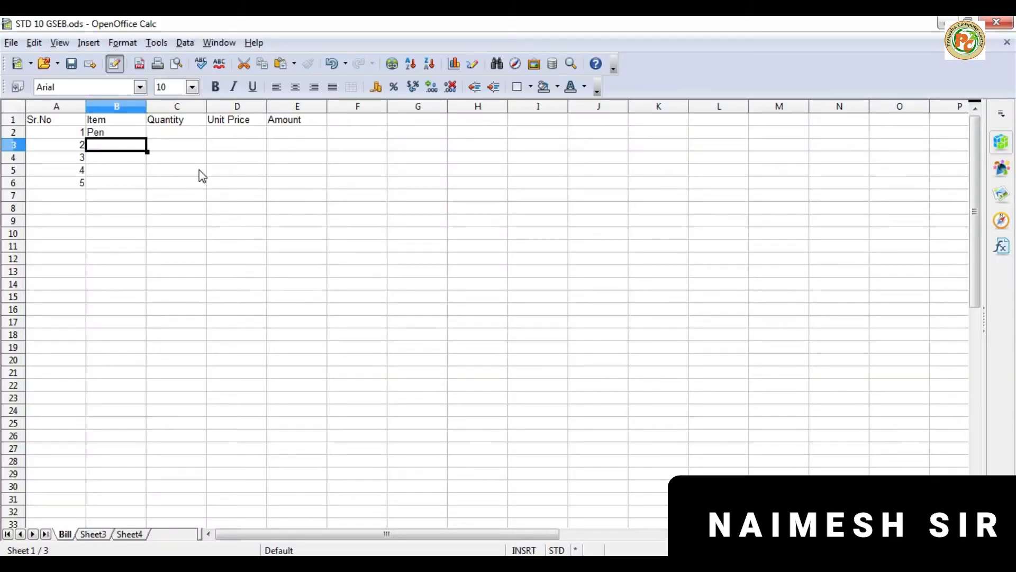
text(Pencil)
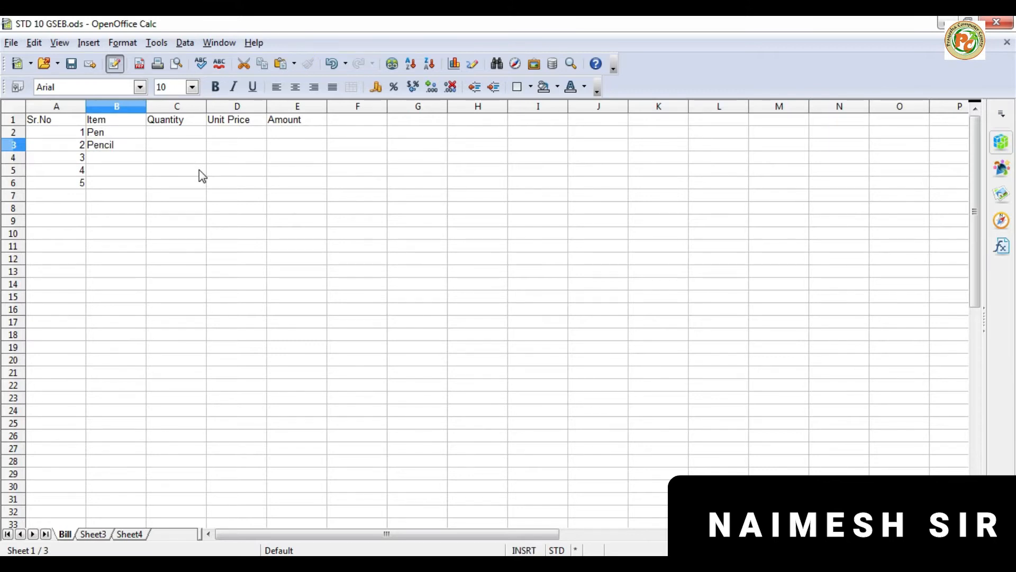
key(Return)
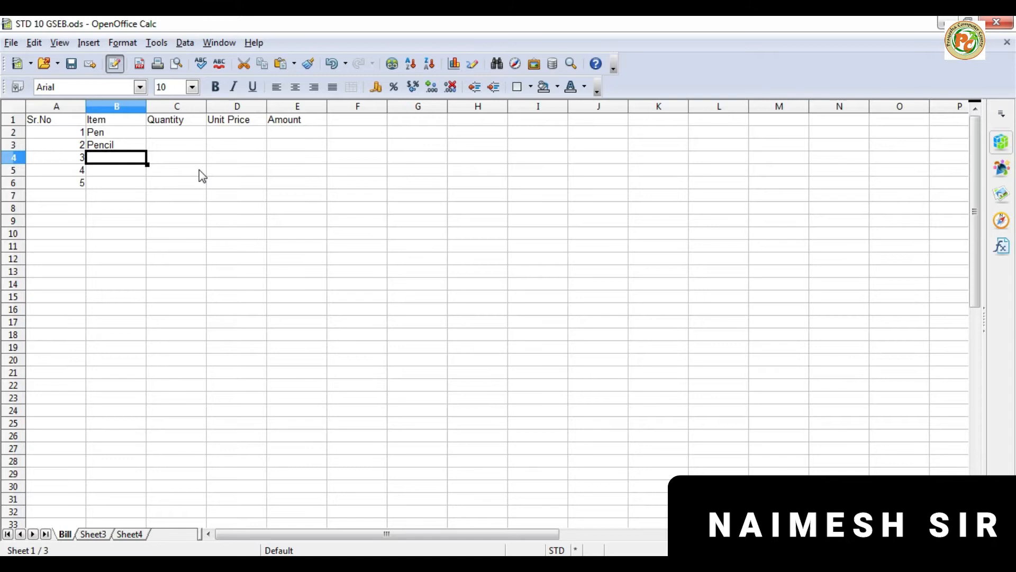
text(Pencil Box)
key(Return)
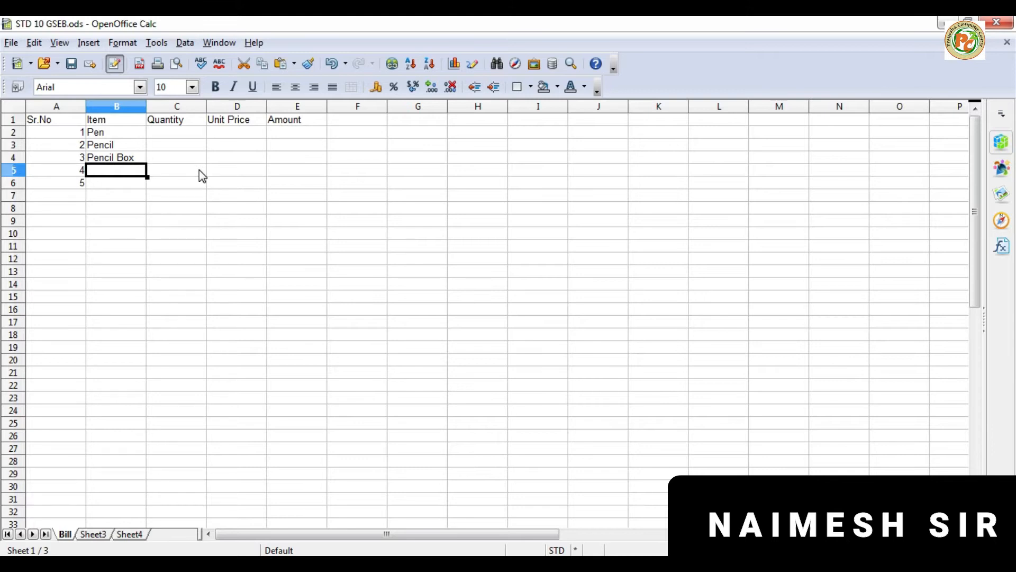
text(Notebook)
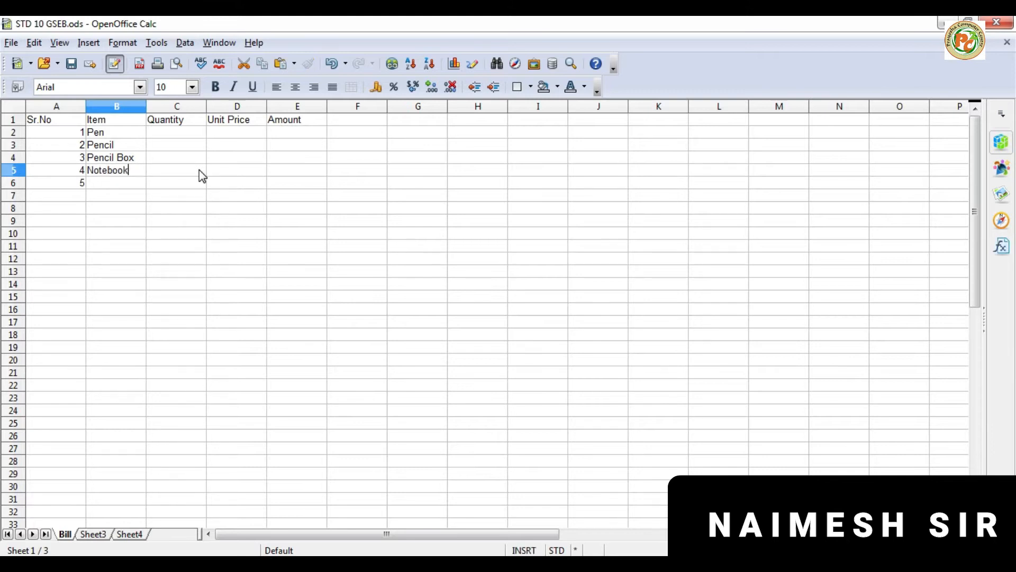
key(Return)
text(No)
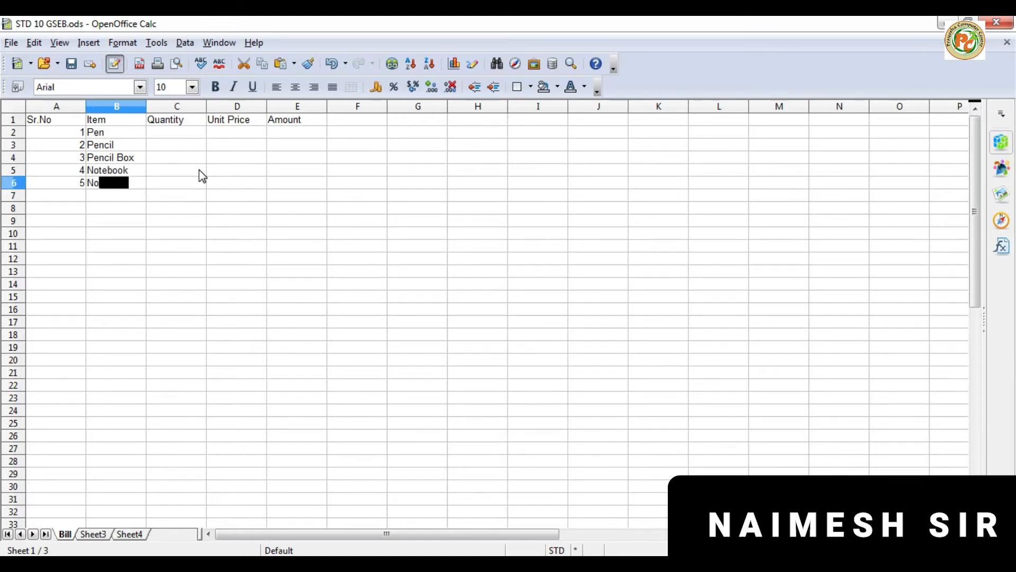
text(tebook Cover)
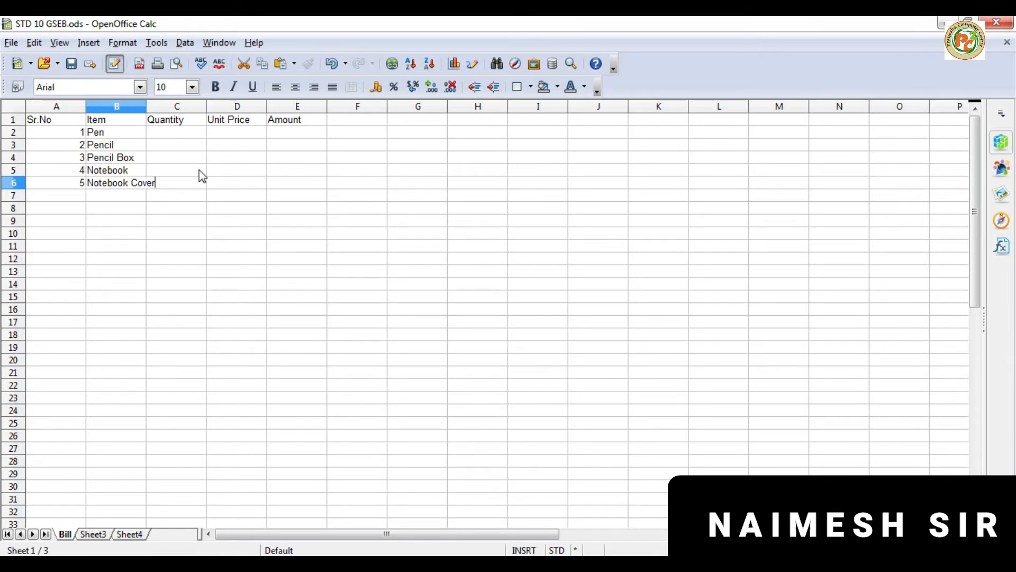
key(Tab)
Enter the quantities 5, 6, 1, 10 and 10 in cells C2 to C6
key(Up)
key(Up)
key(Up)
key(Up)
key(Up)
key(Down)
text(5)
key(Return)
text(6)
key(Return)
text(1)
key(Return)
text(10)
key(Return)
text(10)
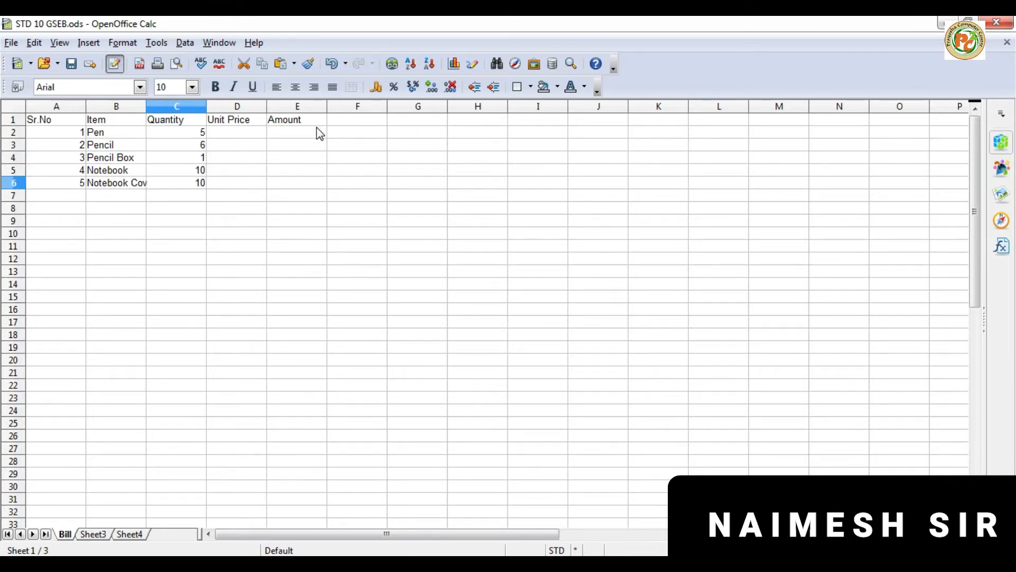
key(Tab)
Enter the unit prices 10, 2, 50, 20 and 2 in cells D2 to D6
key(Up)
key(Up)
key(Up)
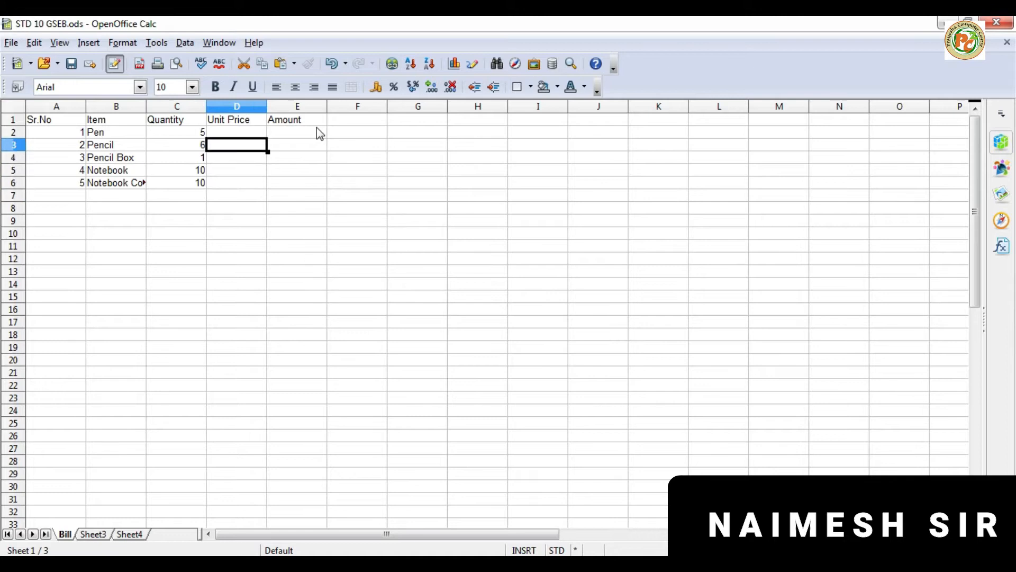
key(Up)
text(10)
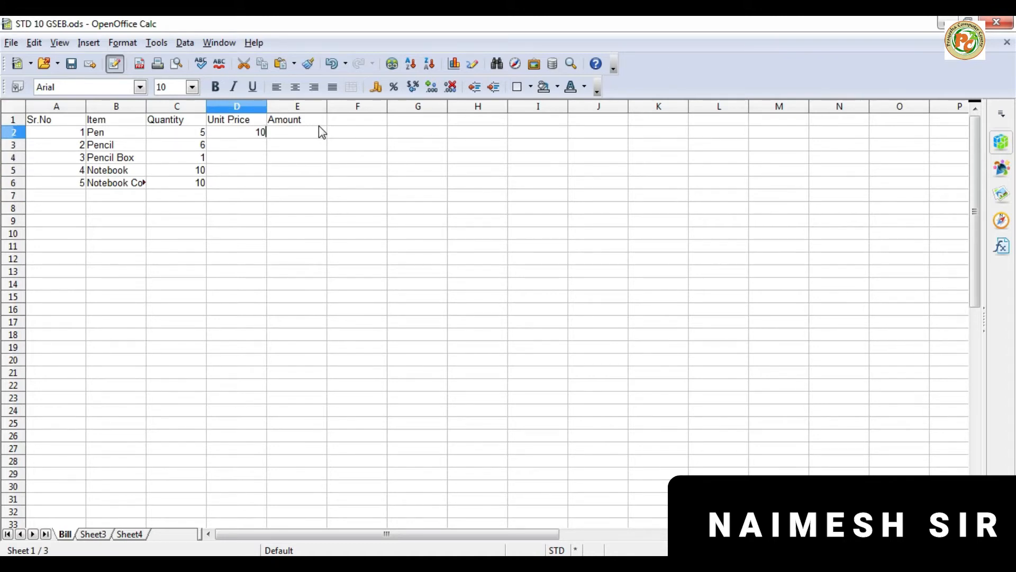
key(Return)
text(2)
key(Return)
text(50)
key(Return)
text(5)
key(BackSpace)
text(20)
key(Return)
text(2)
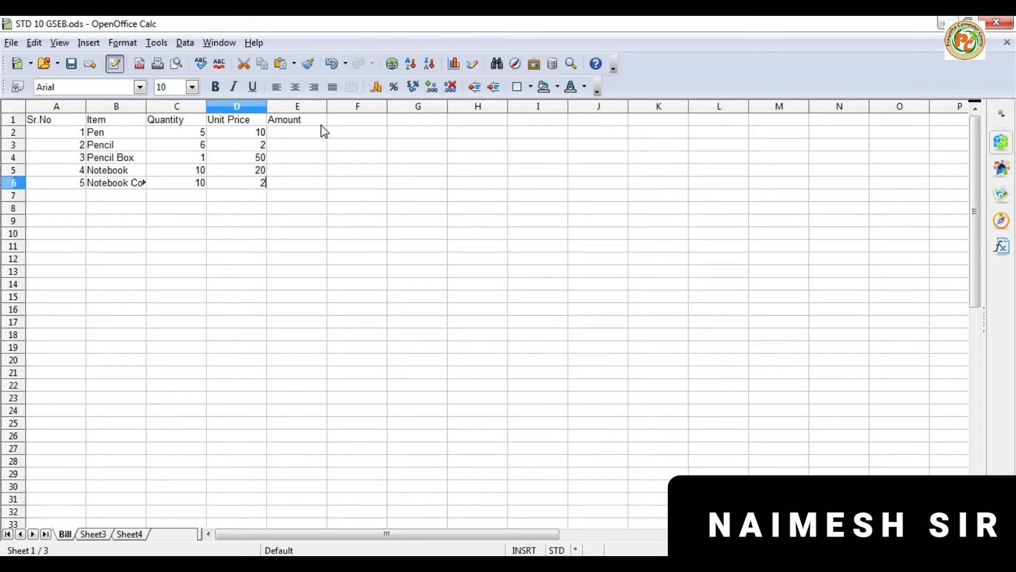
key(Tab)
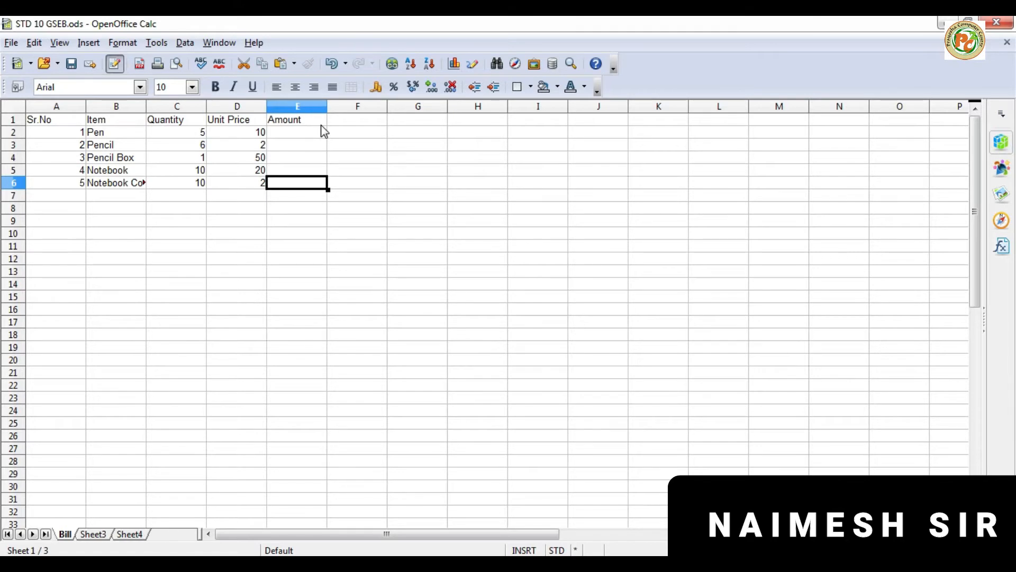
Return to cell E2 under Amount and display the formula bar above the sheet
key(Up)
key(Up)
key(Up)
key(Up)
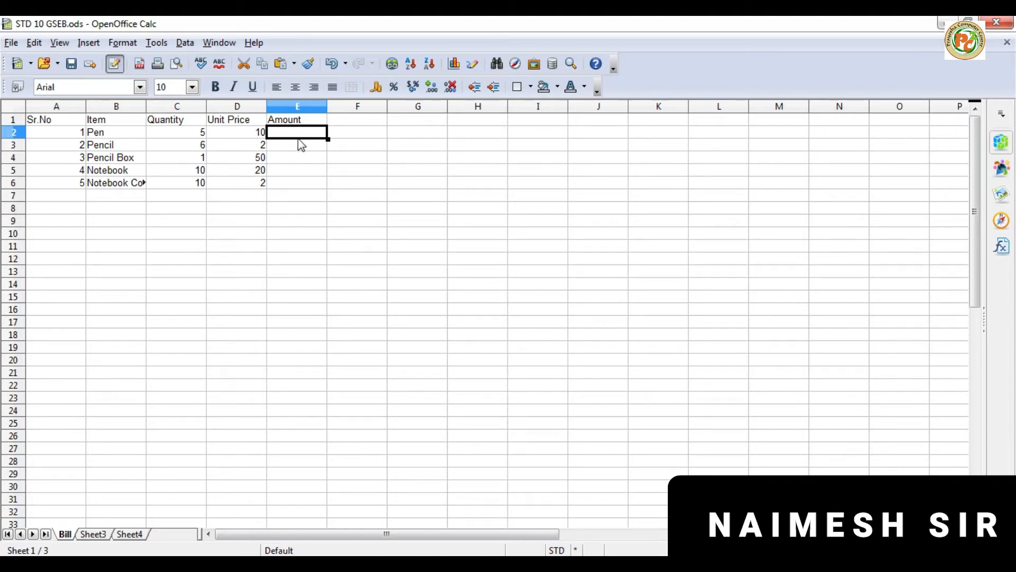
text(=)
key(BackSpace)
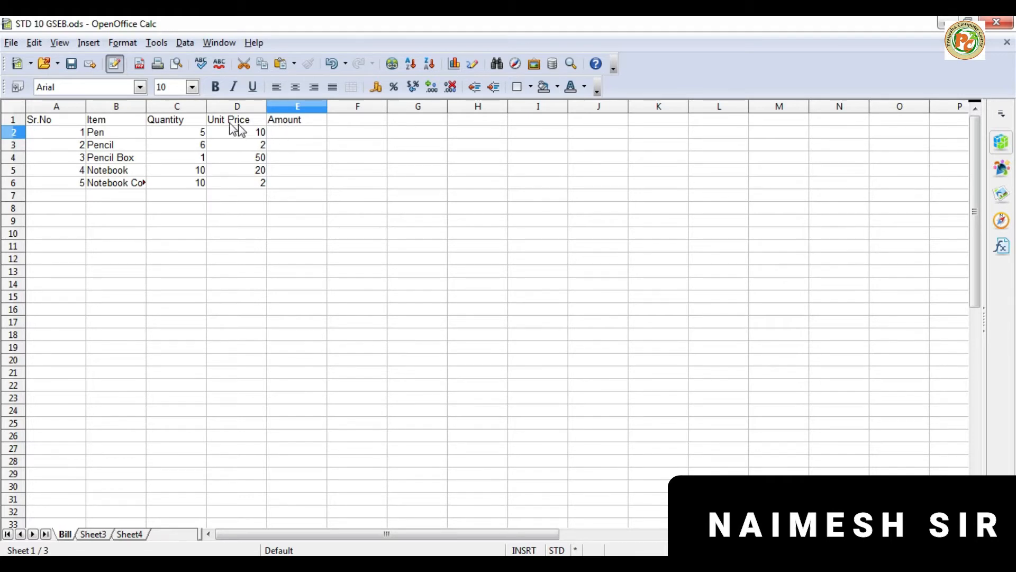
click(59, 42)
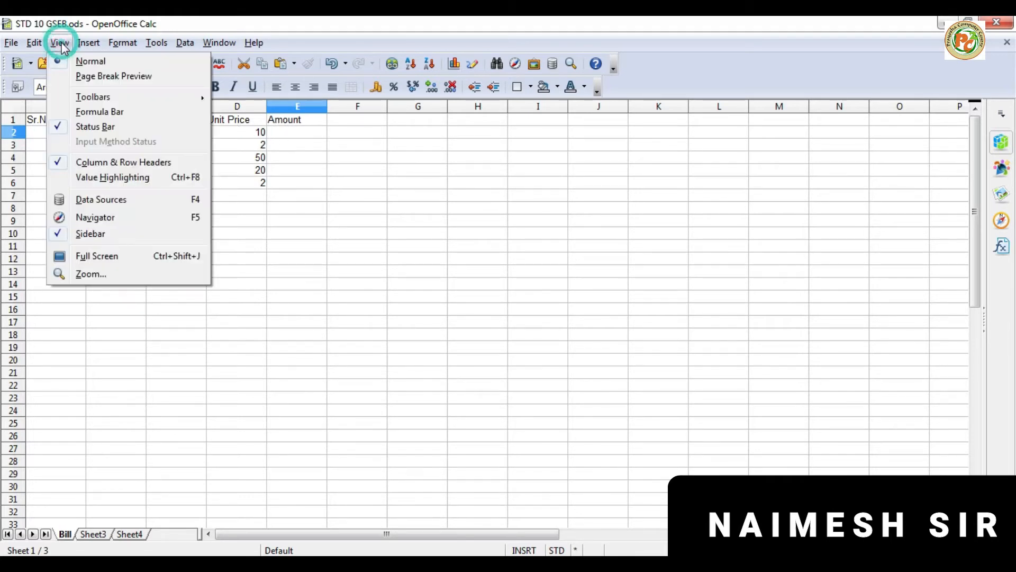
click(91, 112)
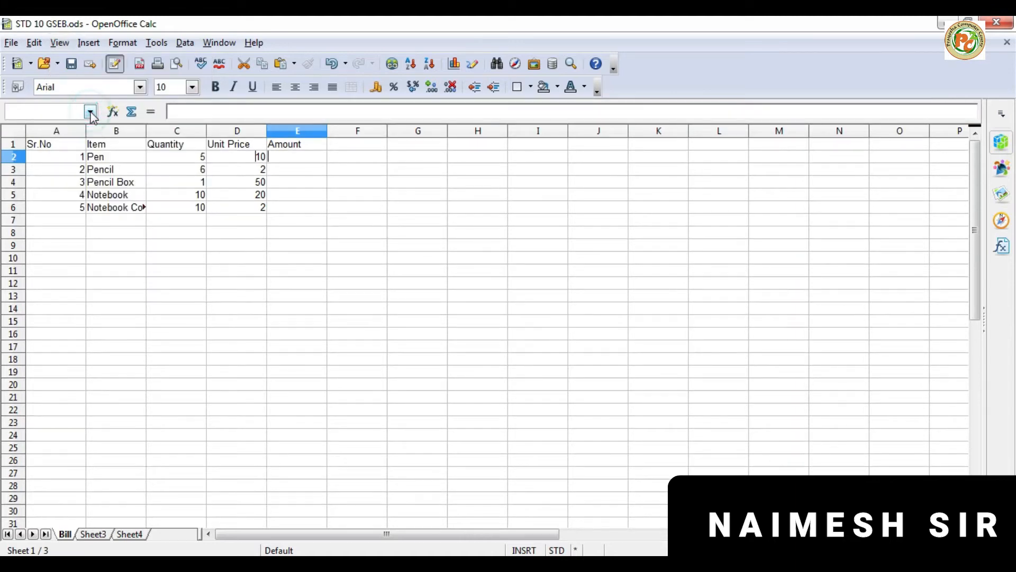
Enter the formula =C2*D2 in cell E2 to calculate the Pen amount from quantity and unit price
click(284, 155)
text(=)
click(274, 175)
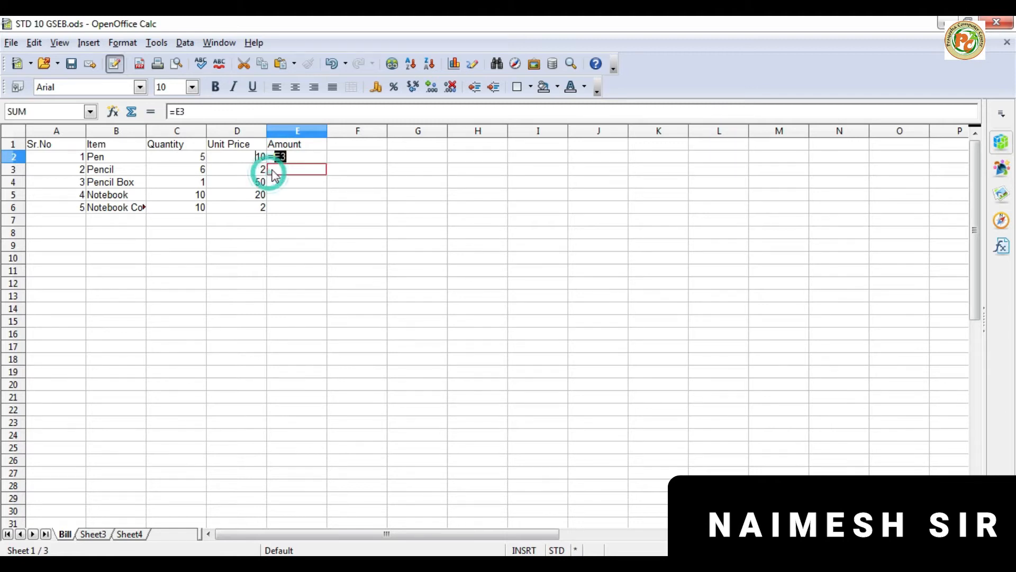
key(BackSpace)
key(BackSpace)
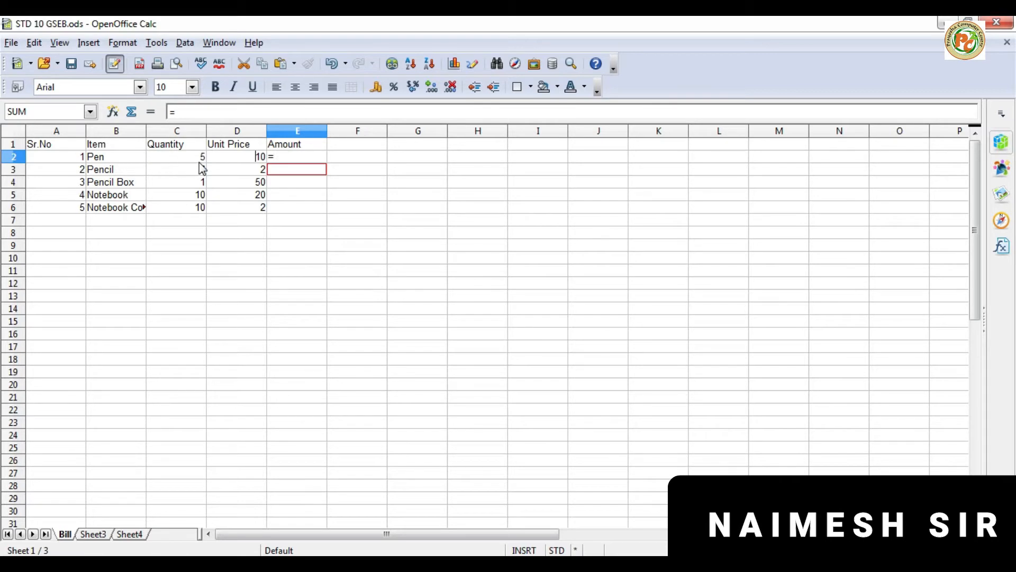
text(c2)
text(d2)
key(Return)
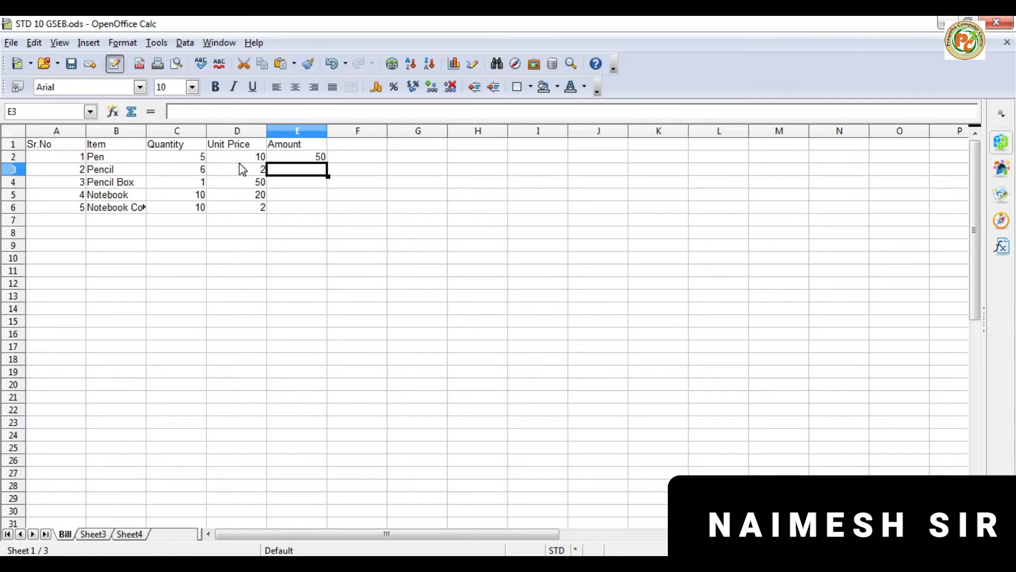
Enter the amount formulas =c3*d3 in cell E3 for Pencil and =c4*d4 in cell E4 for Pencil Box
key(Up)
click(285, 169)
text(=)
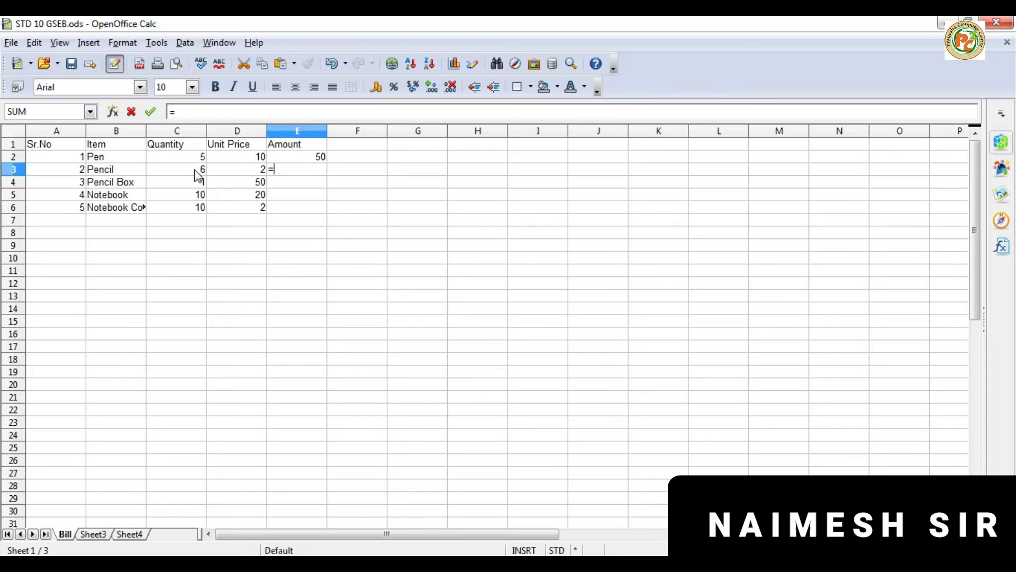
text(c3*d3)
key(Return)
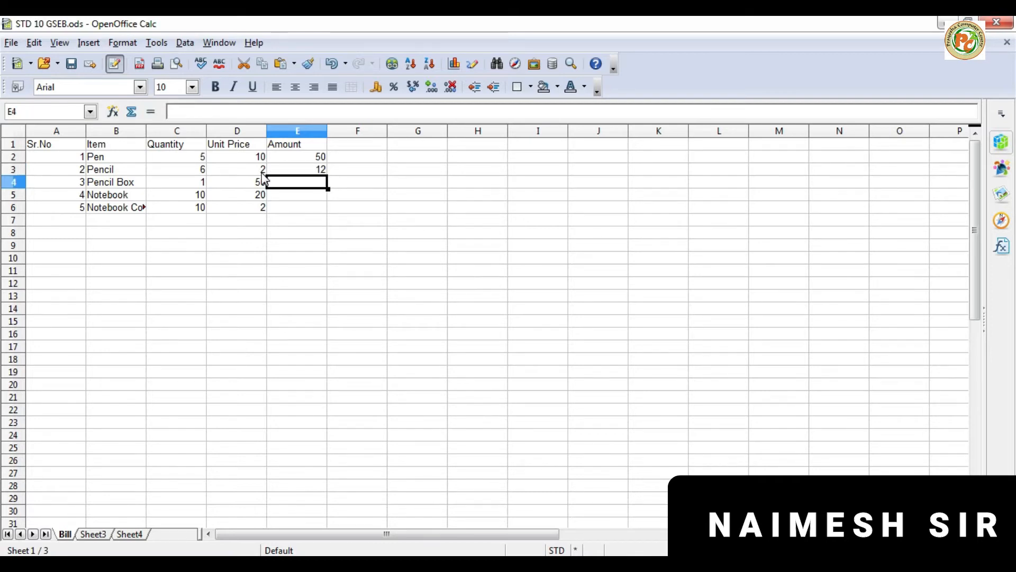
text(=)
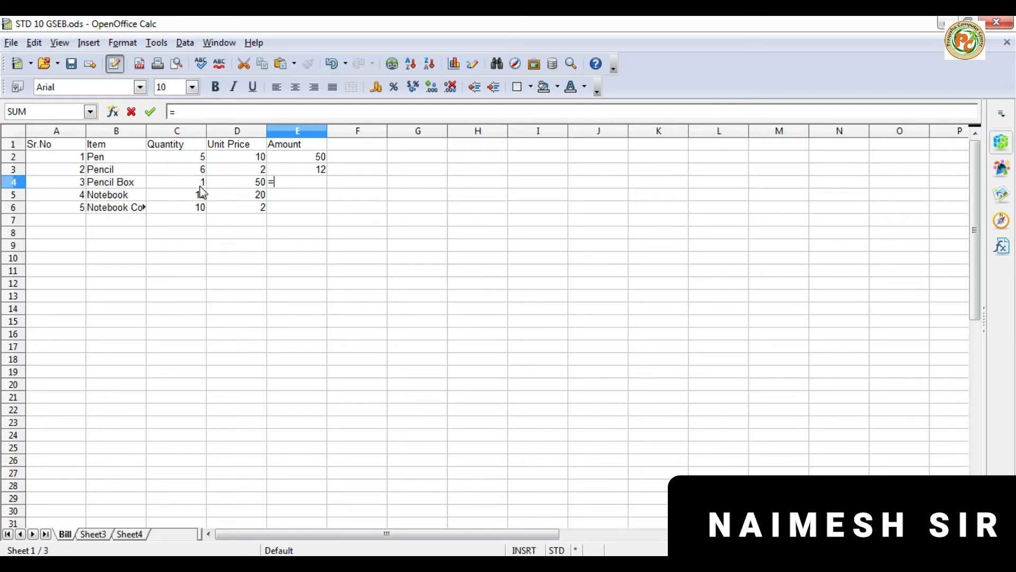
text(c4)
text(*d4)
key(Return)
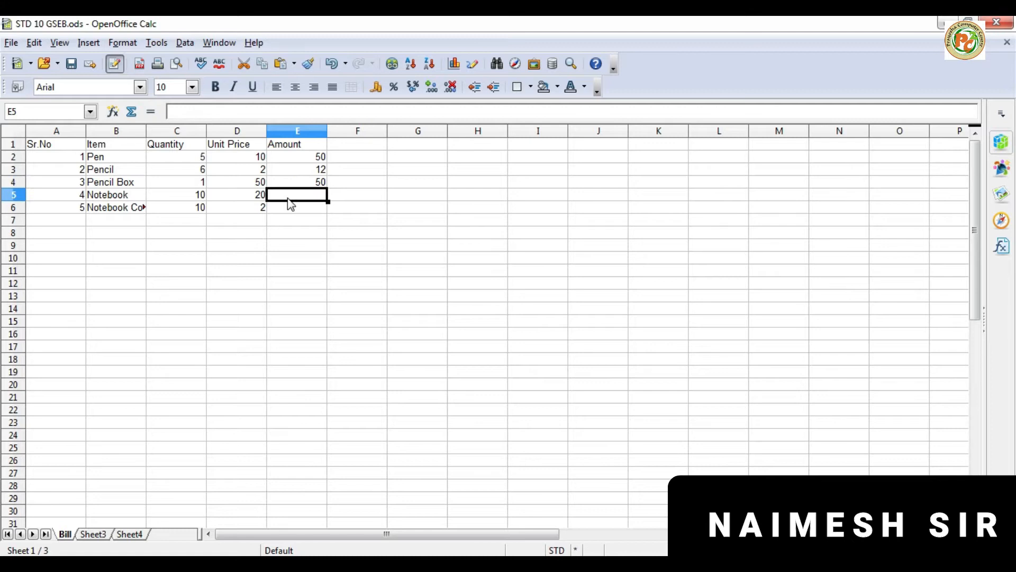
Enter the amount formulas =c5*d5 in cell E5 for Notebook and =c6*d6 in cell E6 for Notebook Cover
text(=)
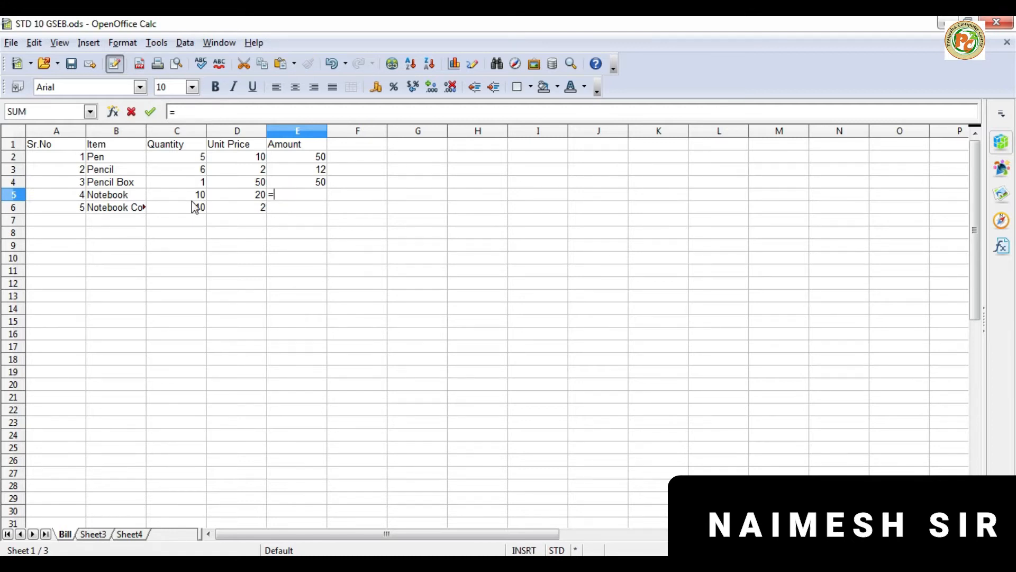
text(c)
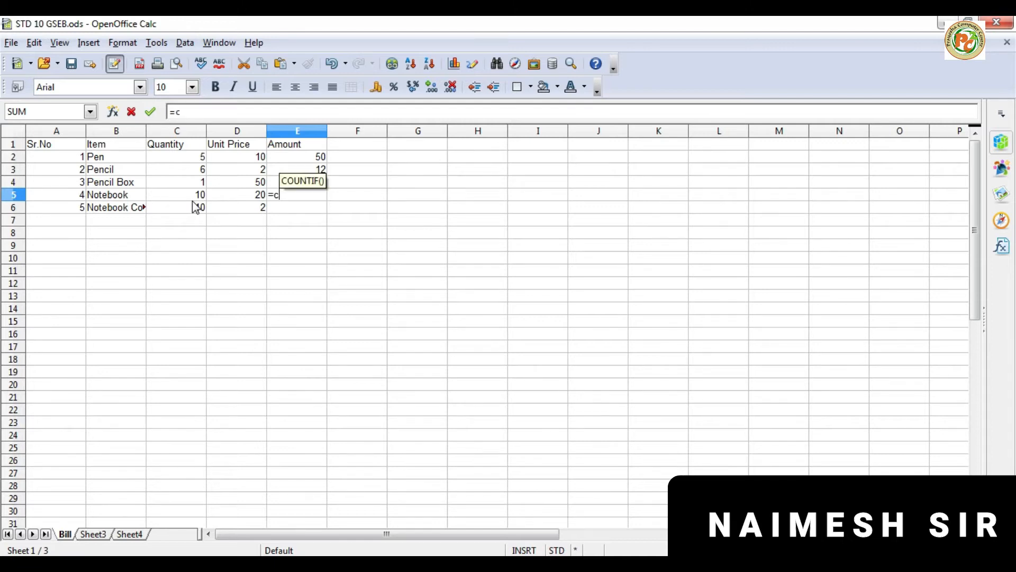
text(5*)
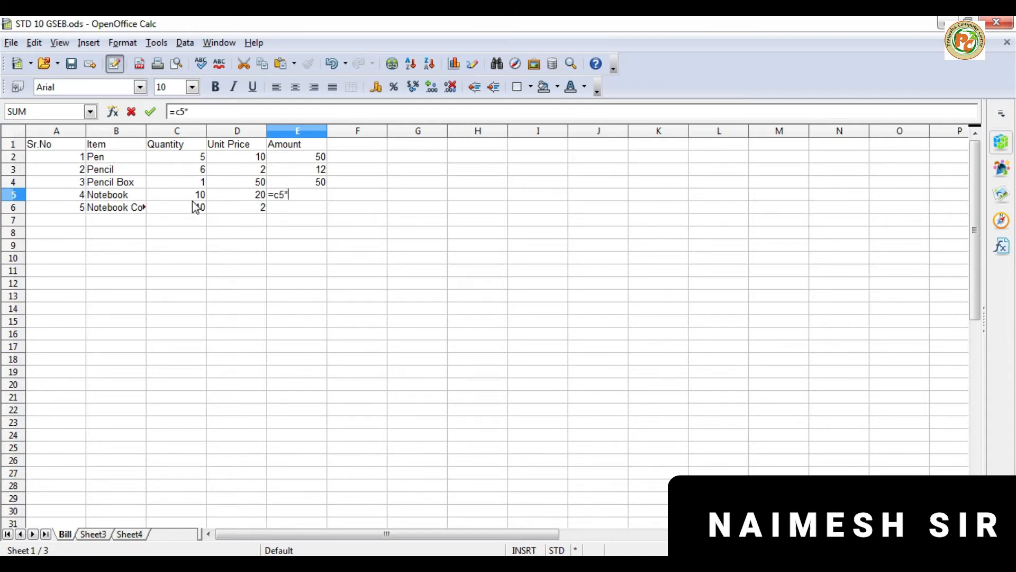
text(d5)
key(Return)
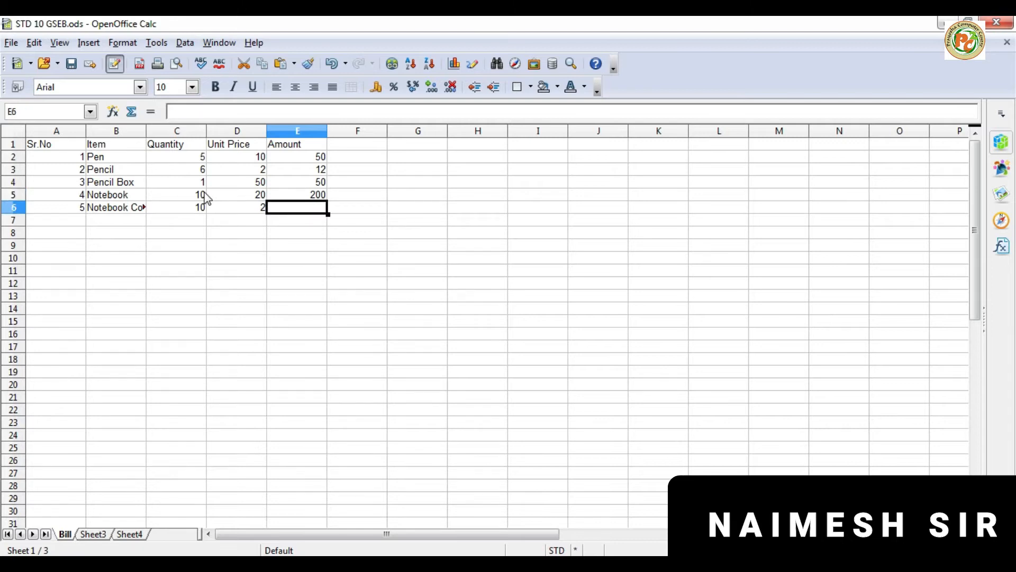
text(=)
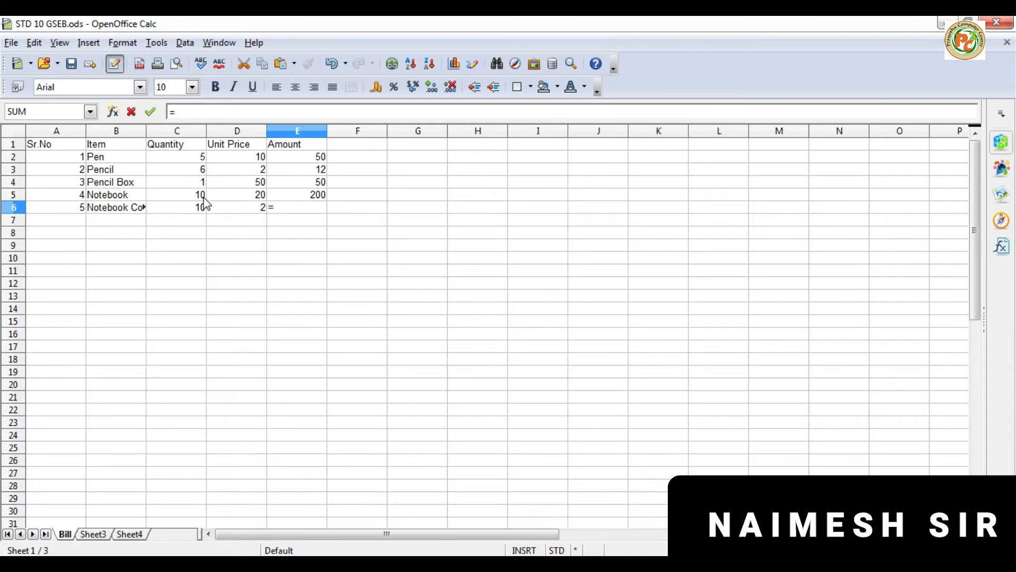
text(c6*d6)
key(Return)
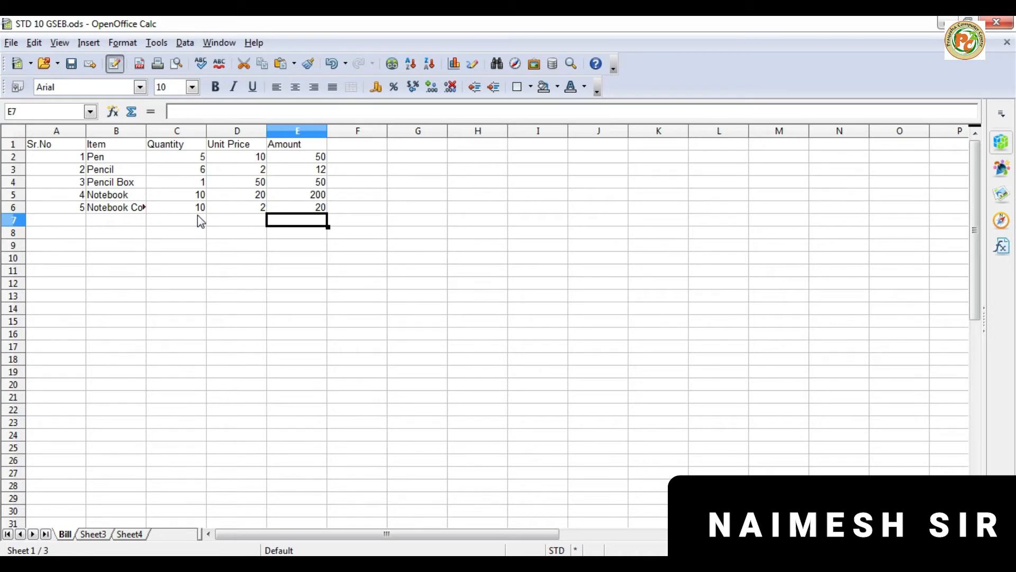
Delete the contents of cells E3 to E6 and fill the formula from E2 down through E6
drag(311, 173, 314, 210)
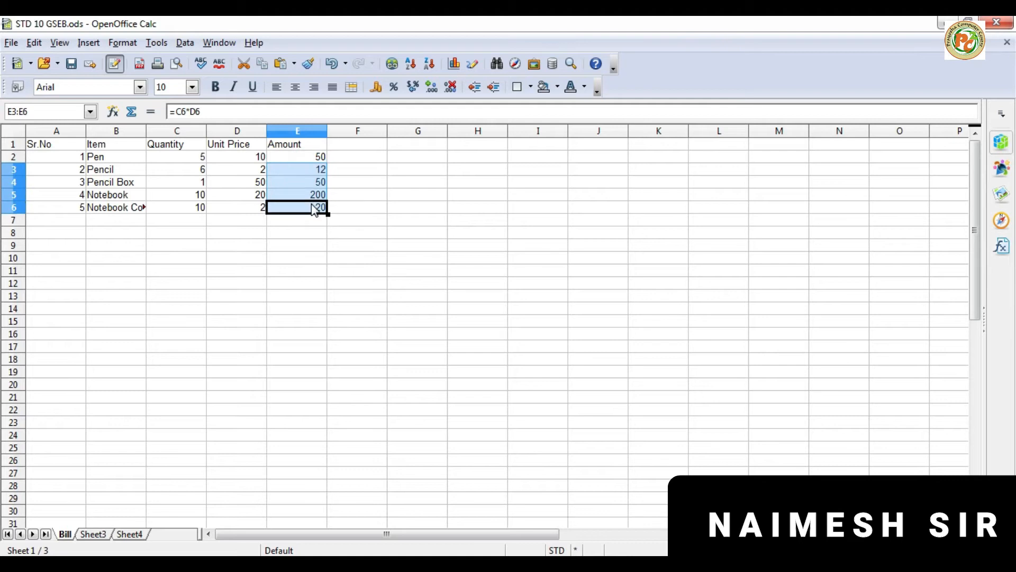
key(Delete)
click(548, 220)
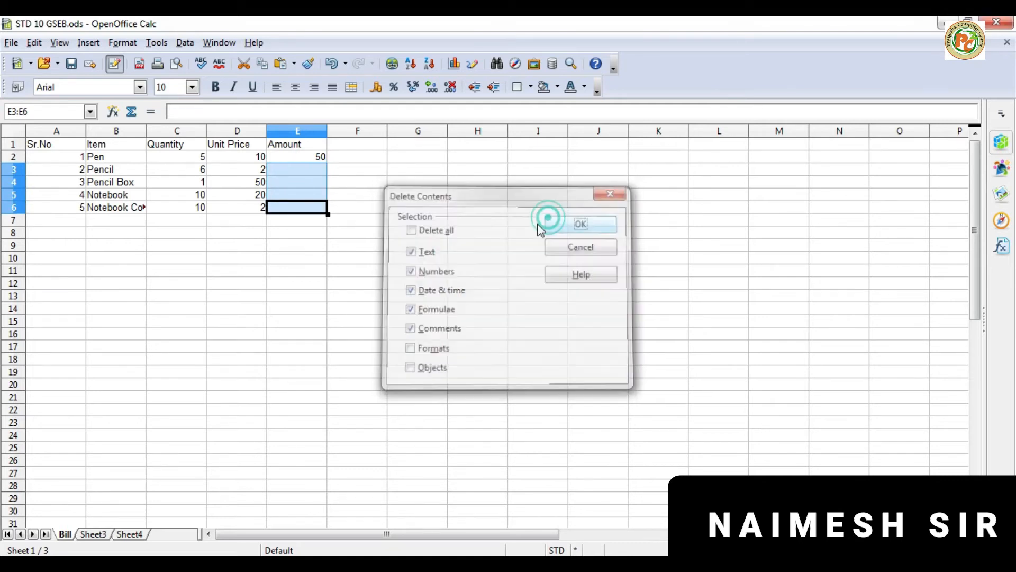
click(305, 158)
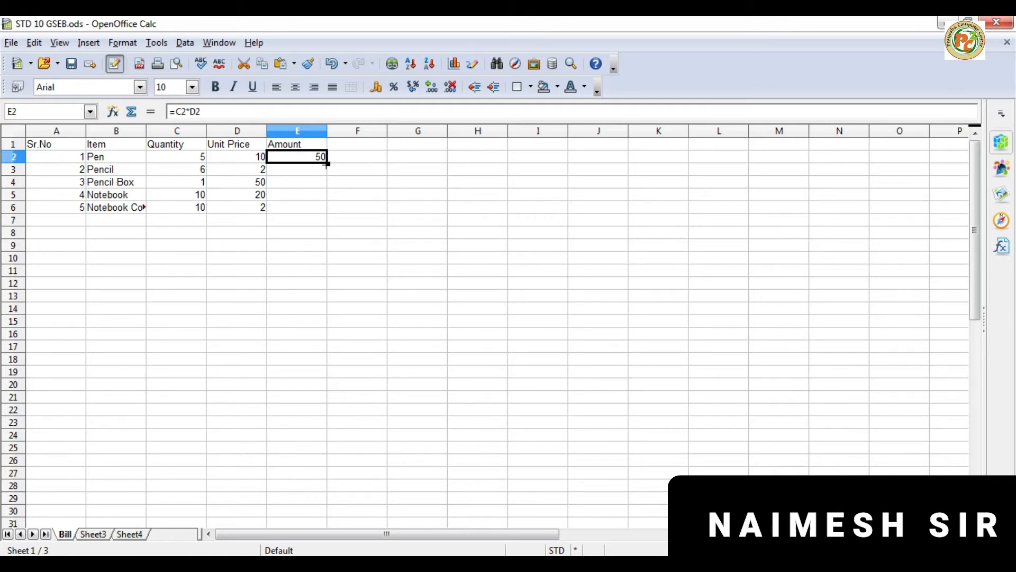
drag(328, 163, 329, 216)
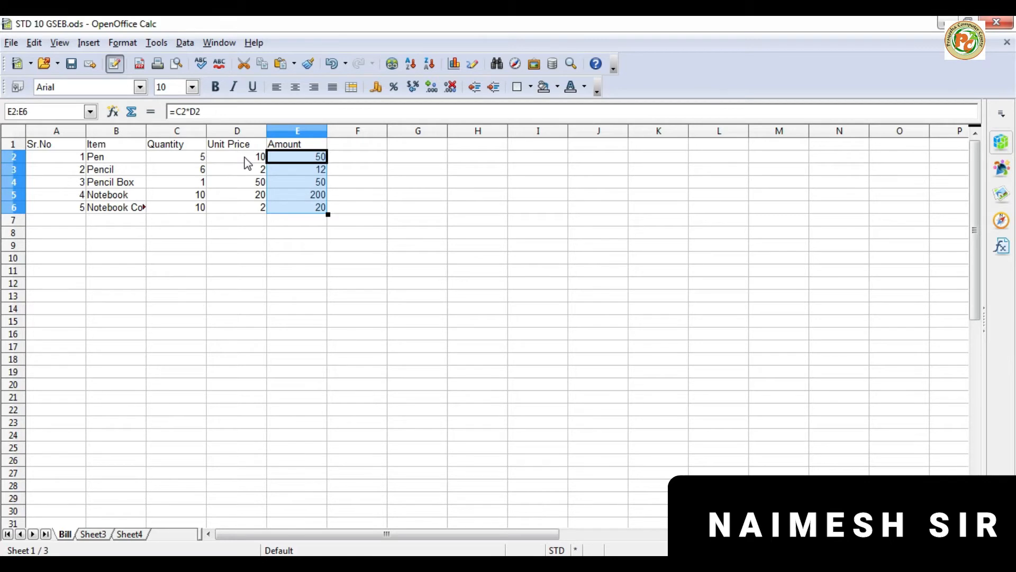
Enter the labels Total, Taxes and Net Amount in cells D7 to D9
click(251, 221)
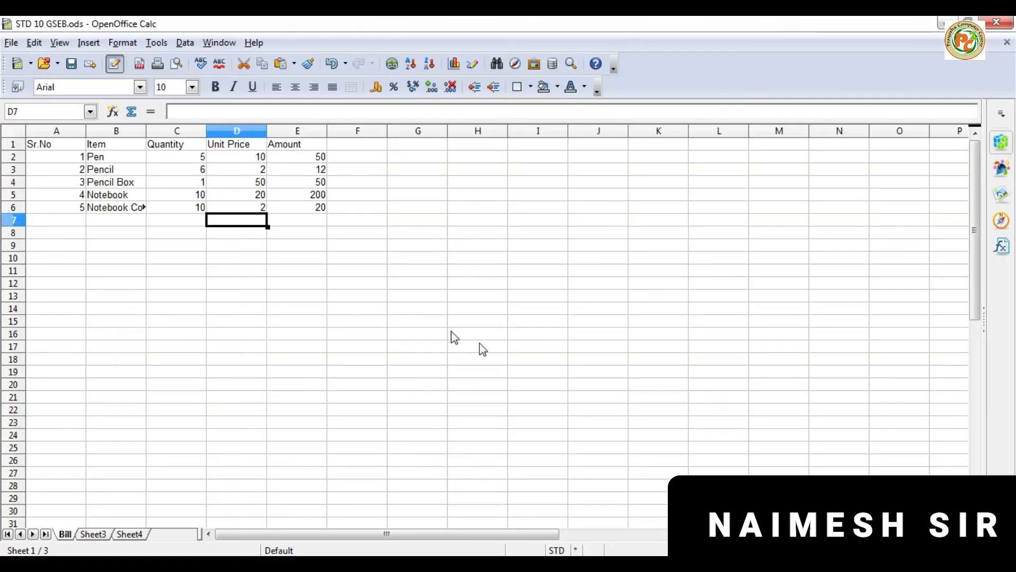
text(Total)
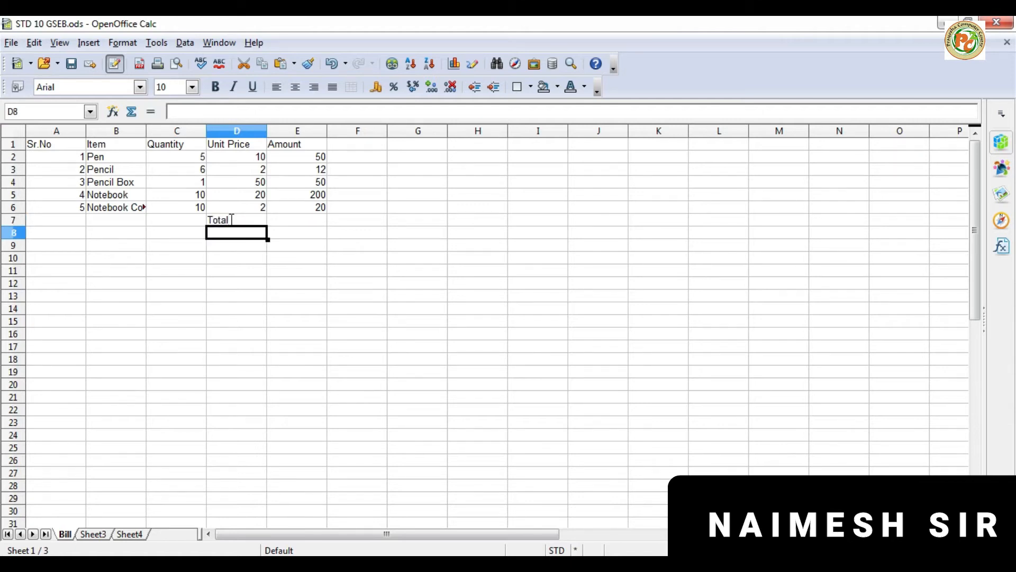
key(Return)
text(Taxes)
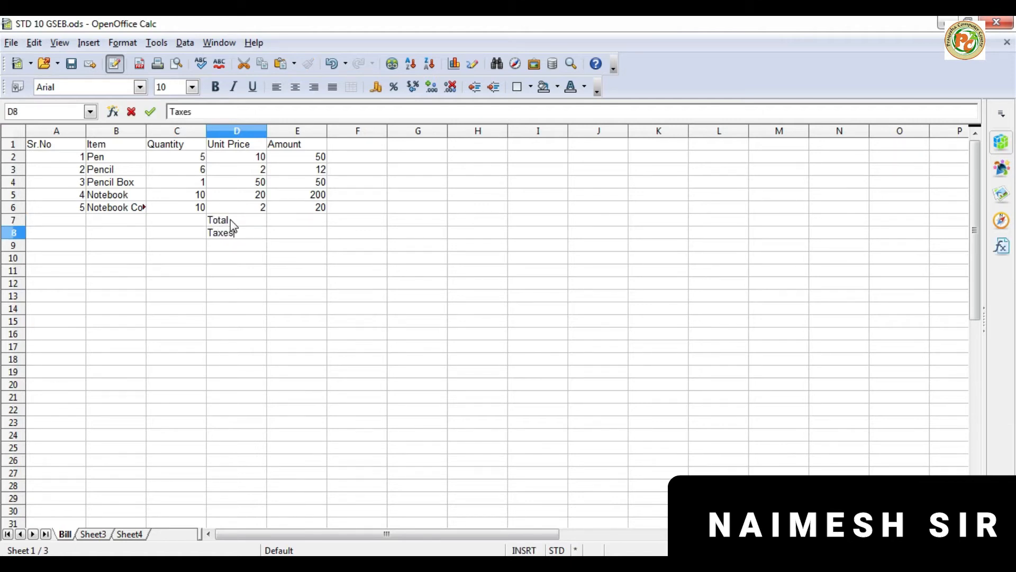
key(Return)
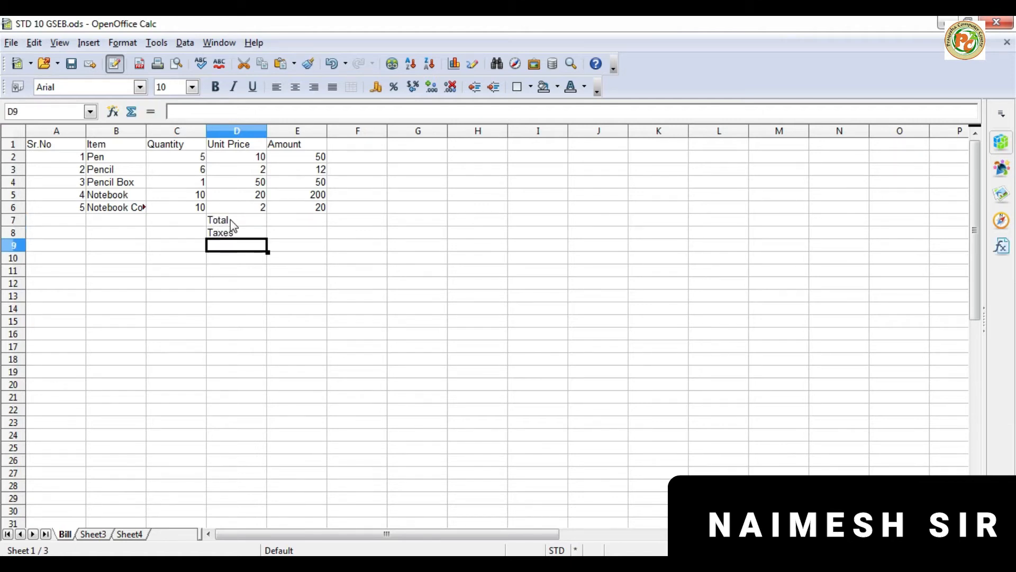
text(Net Am)
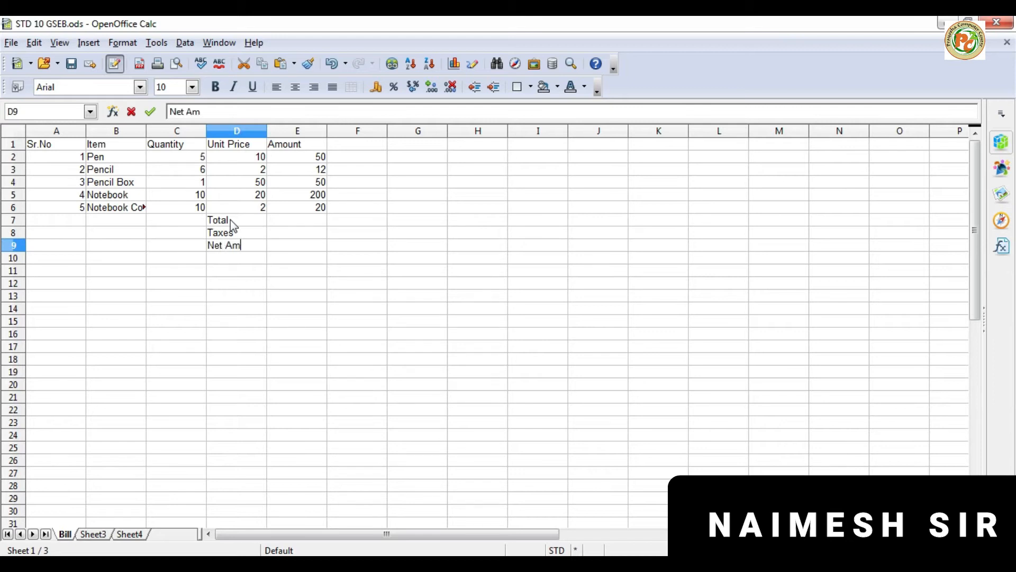
text(ount)
key(Tab)
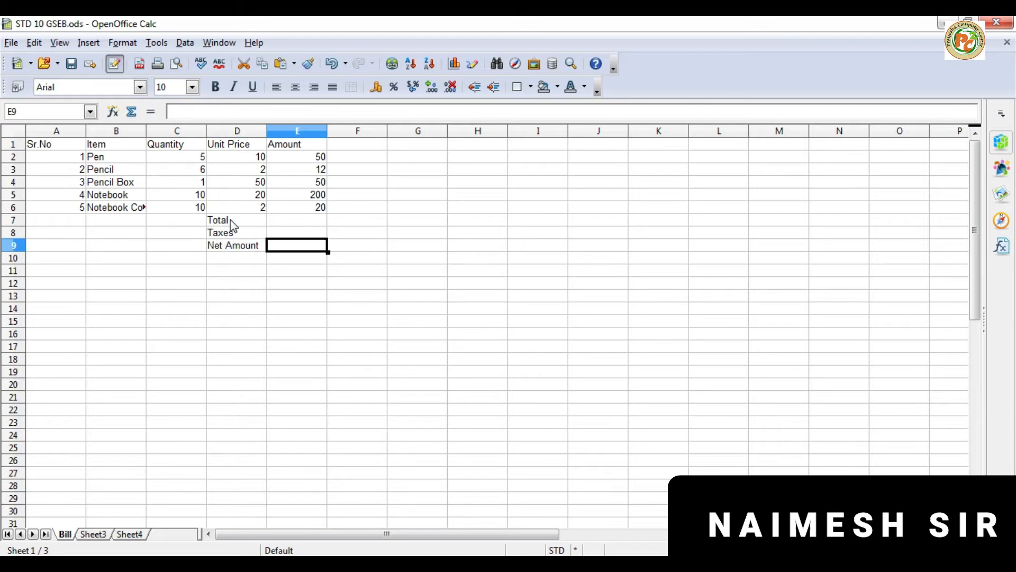
Enter the formula =sum(e2:e6) in cell E7 beside Total to add up the item amounts
key(Up)
key(Up)
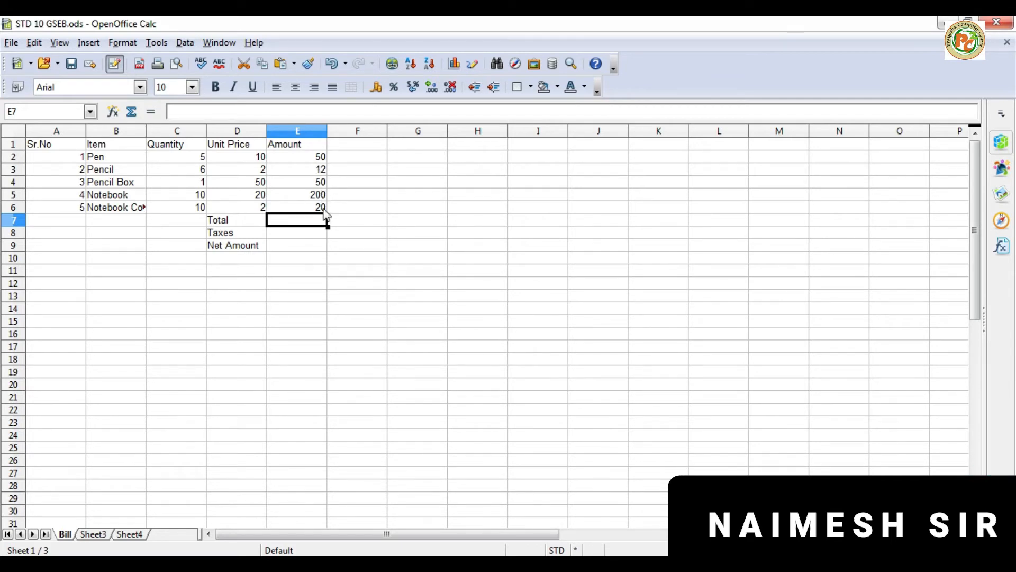
text(=)
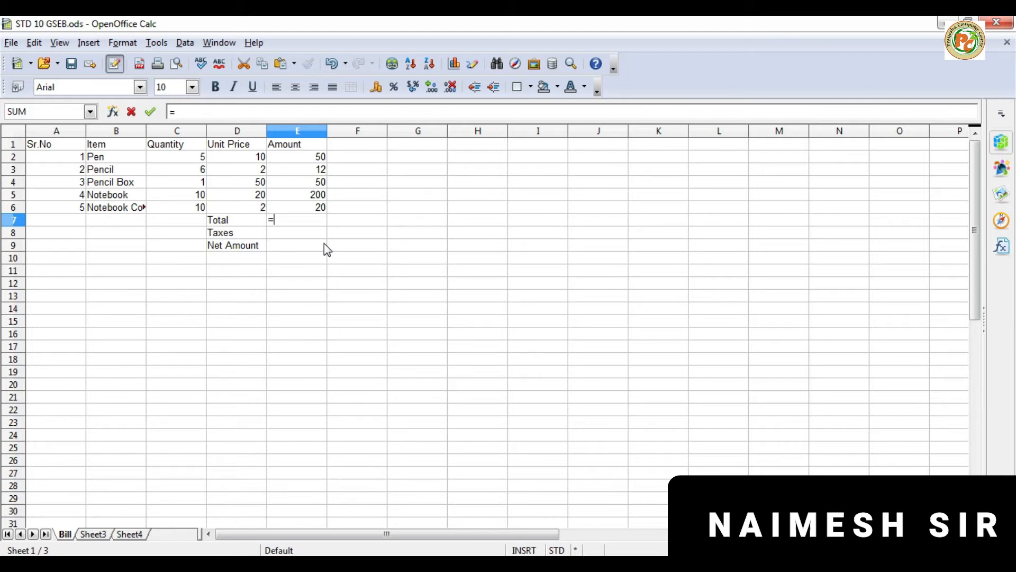
text(sum)
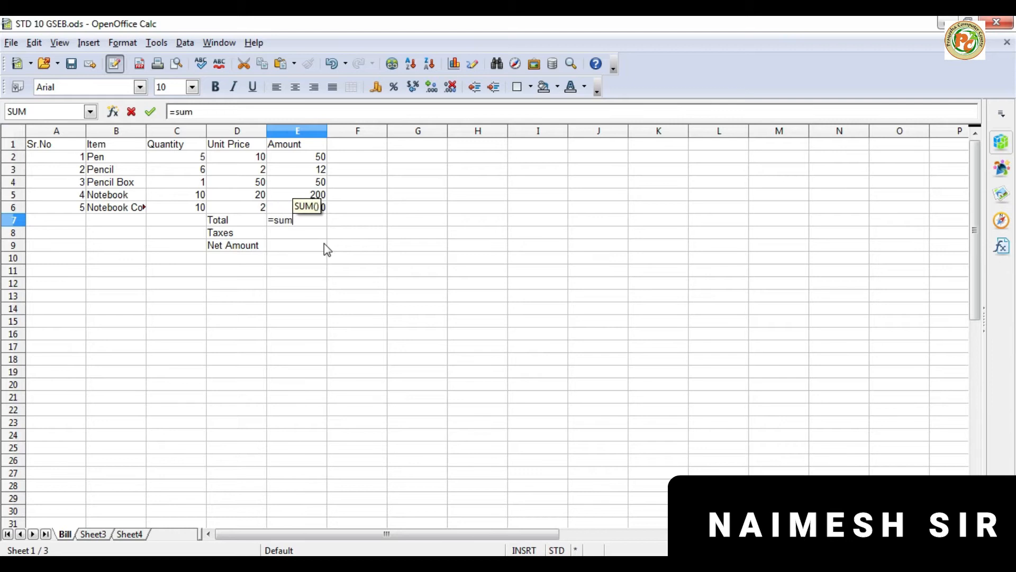
text(()
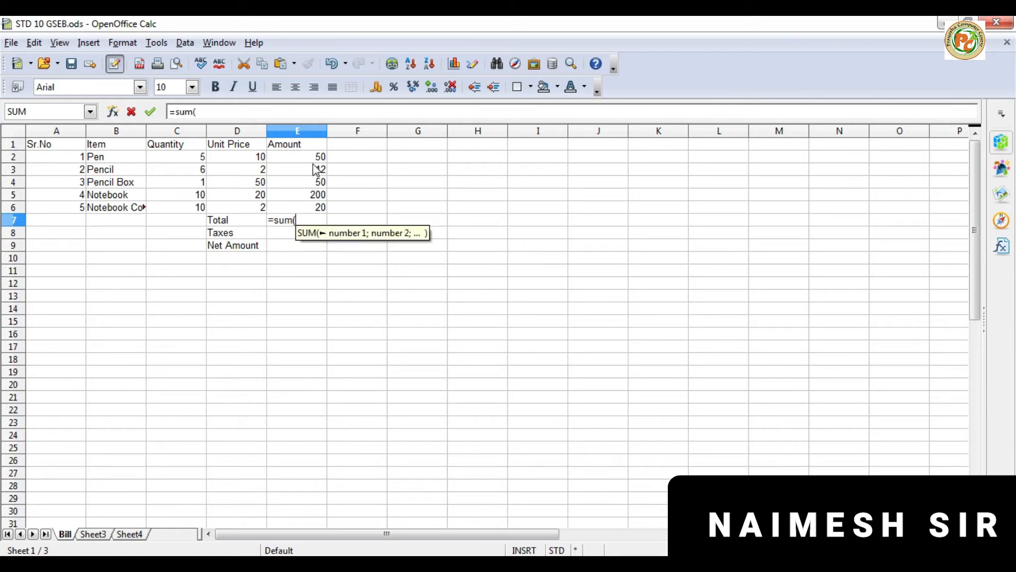
text(e2:)
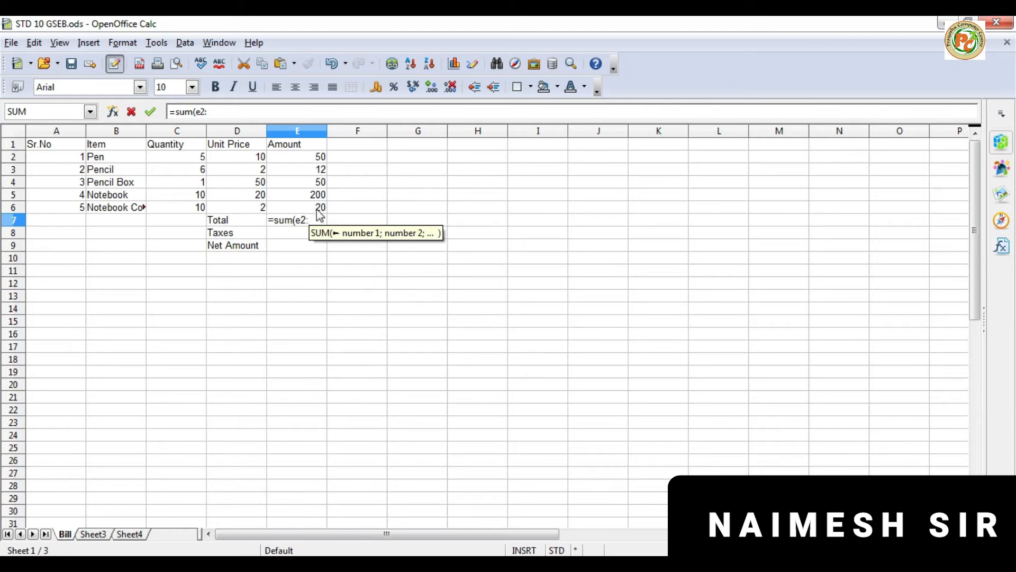
text(e6)
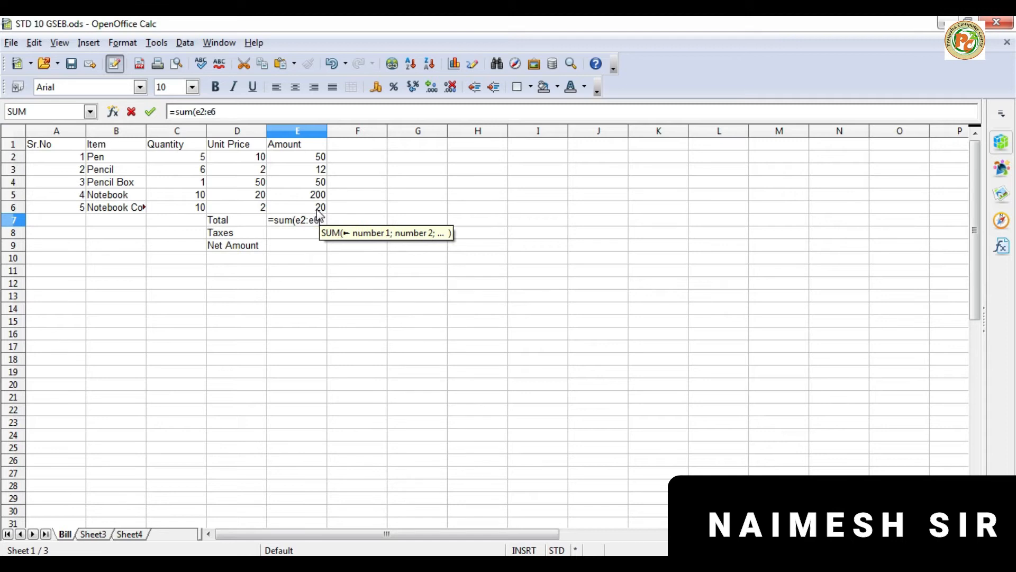
text())
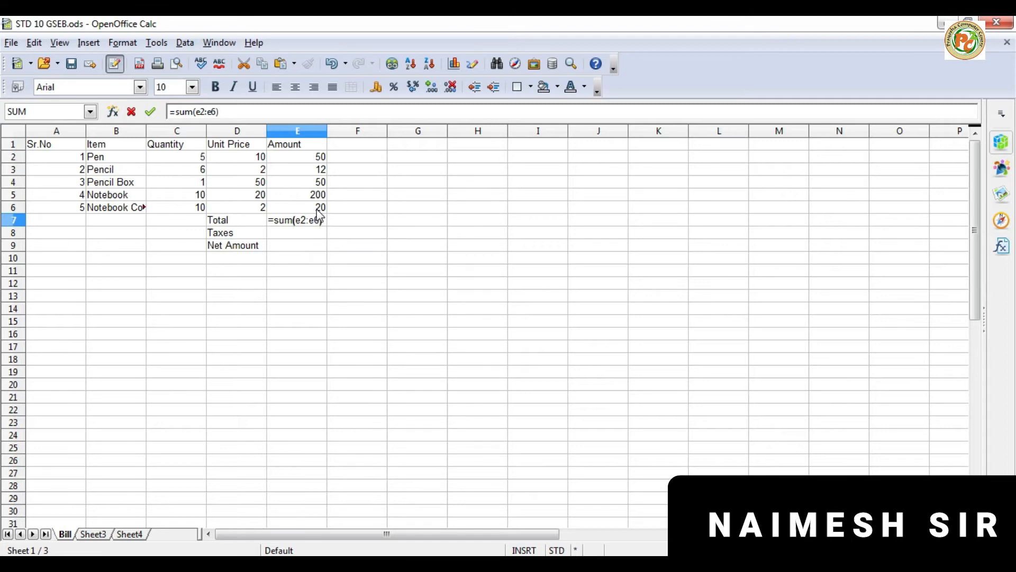
key(Return)
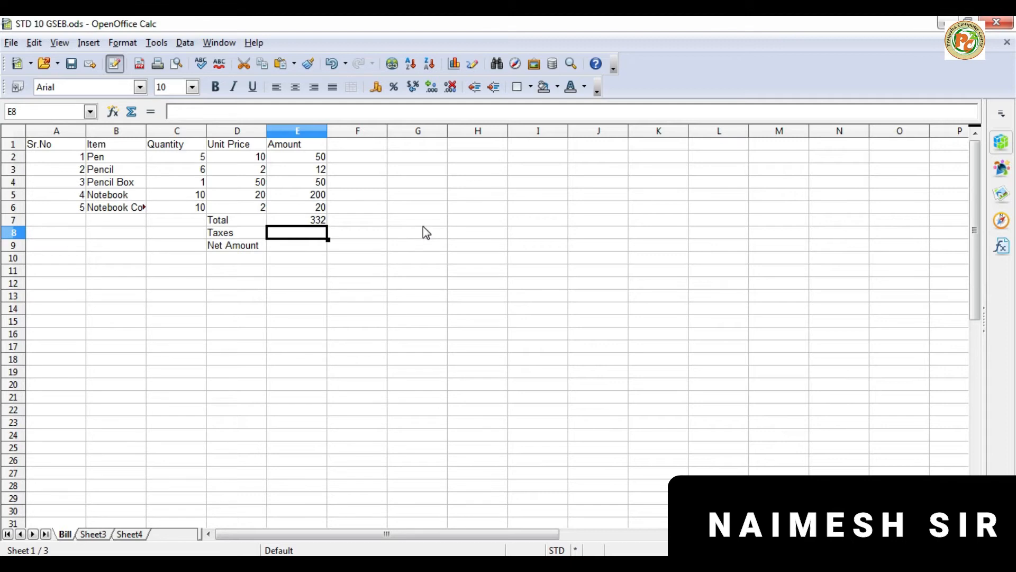
Clear the Total formula in cell E7 and replace it with =E2+E3+E4+E5+E6, referencing each item amount individually
key(Up)
key(BackSpace)
key(Return)
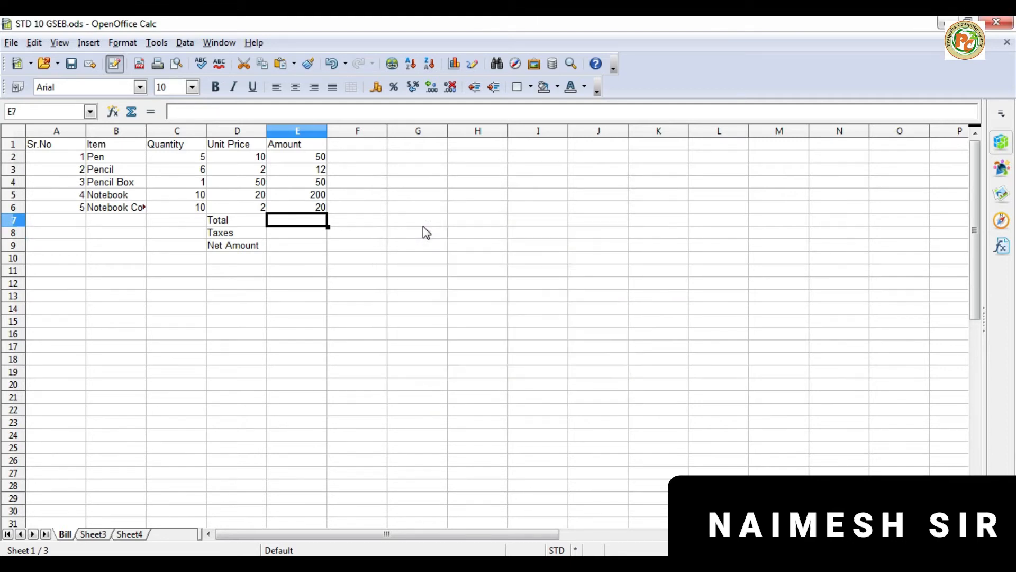
text(=)
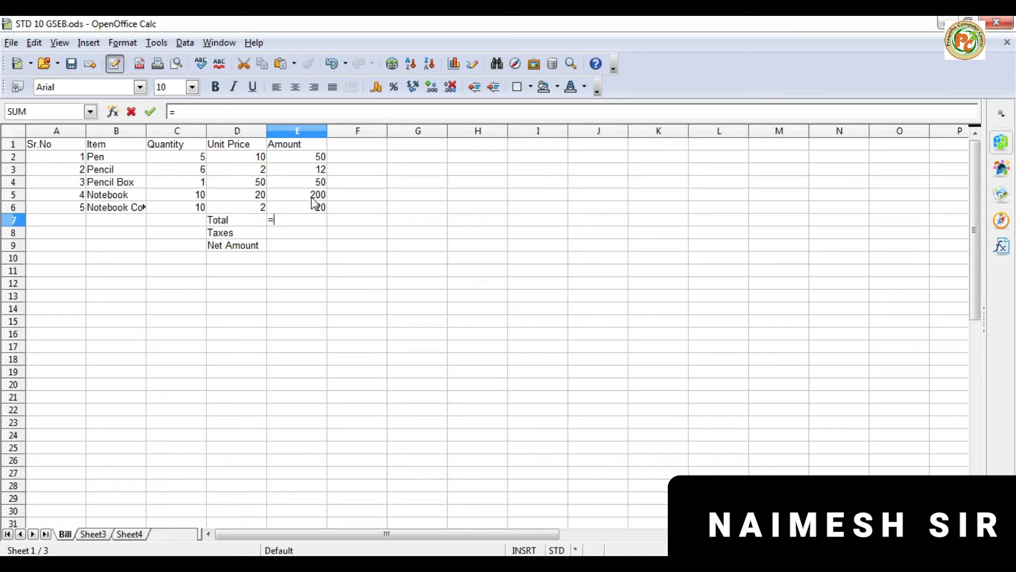
click(314, 159)
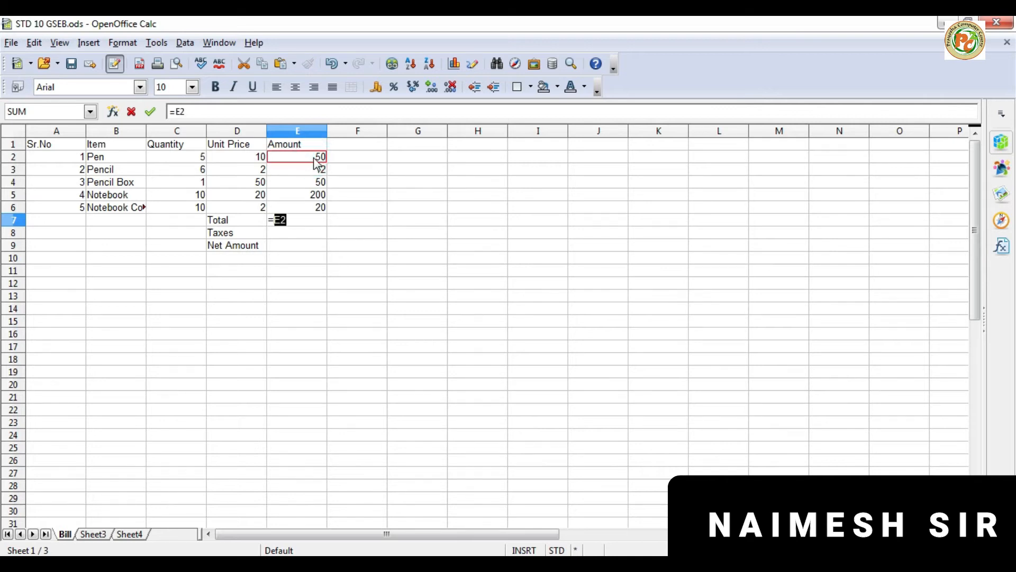
text(+)
click(315, 169)
text(+)
click(315, 182)
text(+)
click(315, 195)
text(+)
click(313, 210)
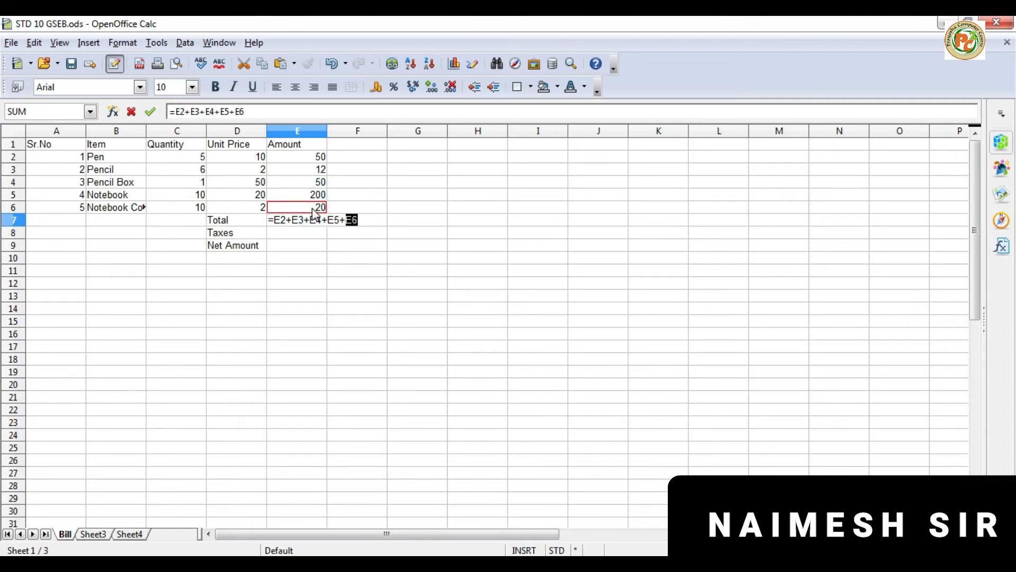
key(Return)
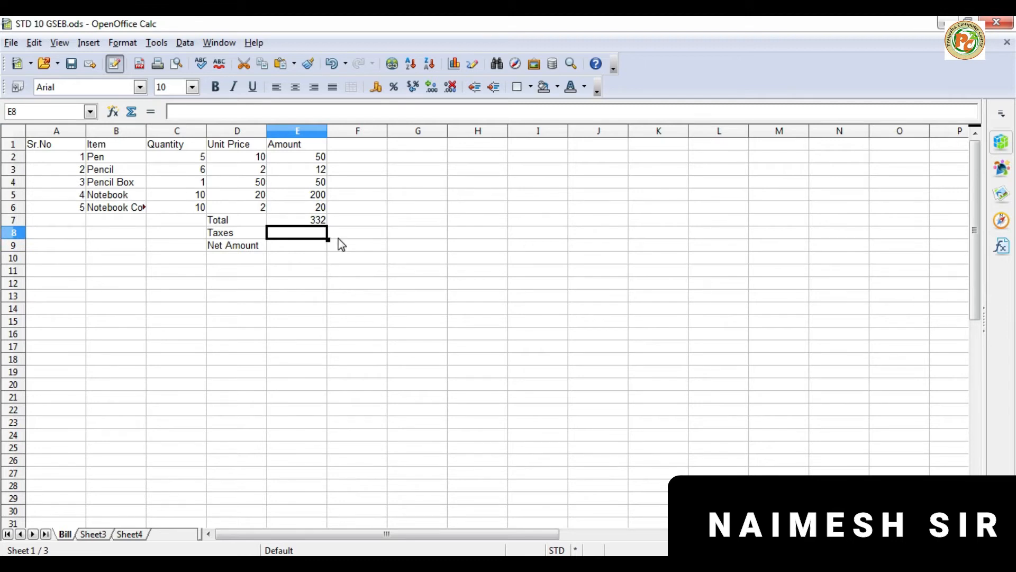
click(310, 222)
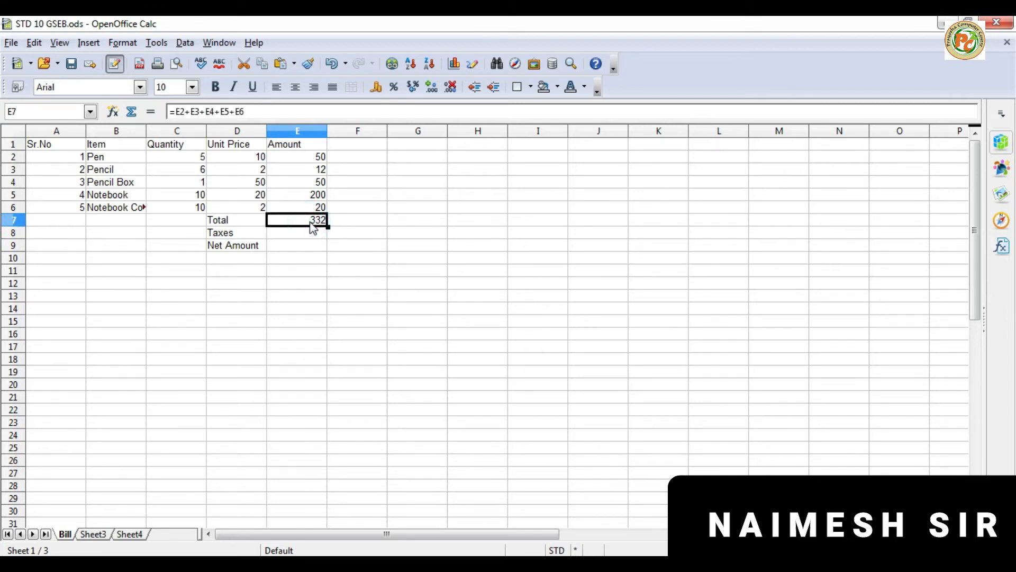
Enter the formula =E7*5/100 in cell E8 to calculate a 5 percent tax on the total
click(300, 236)
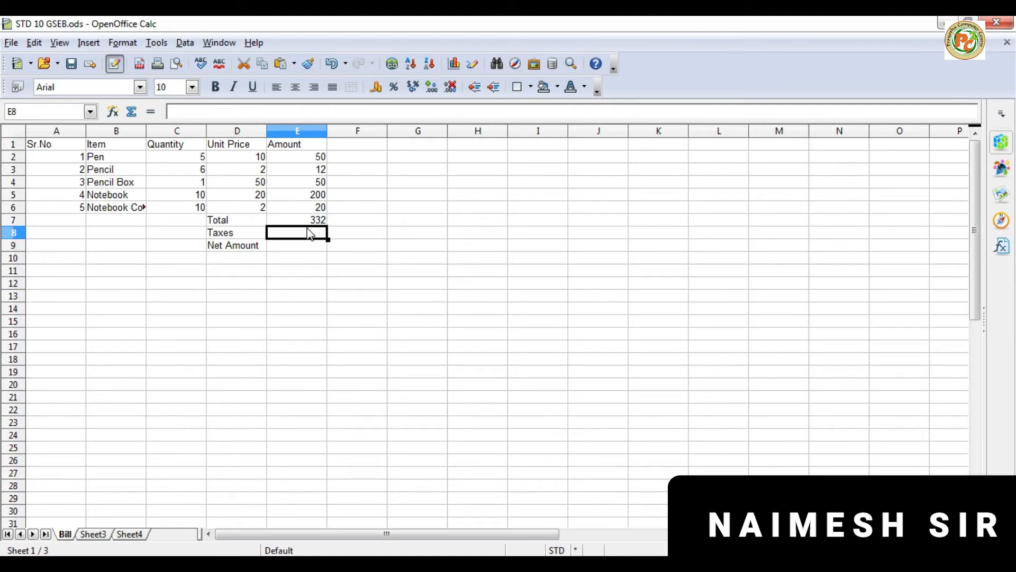
text(=)
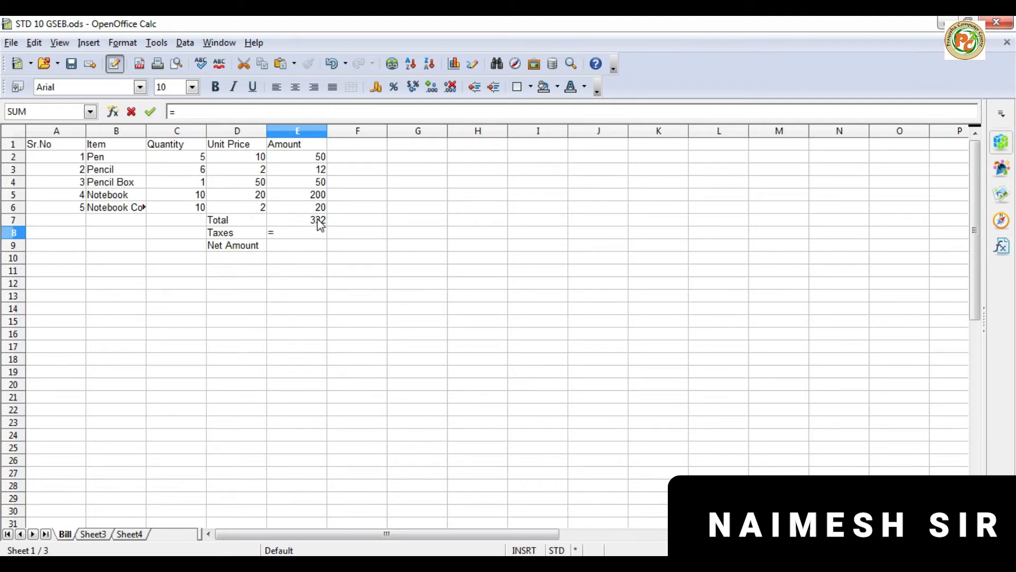
click(319, 221)
text(*5/100)
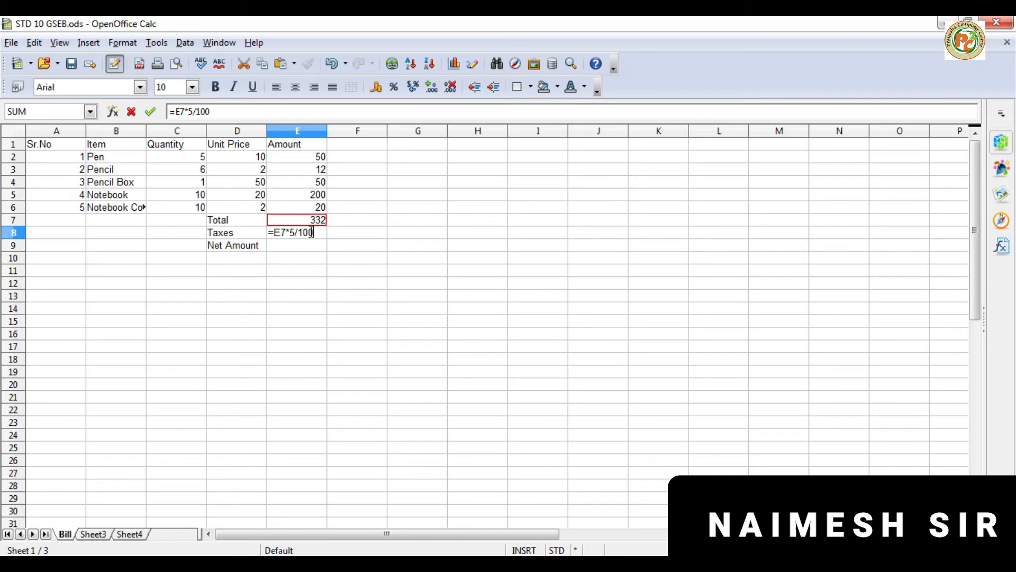
key(Return)
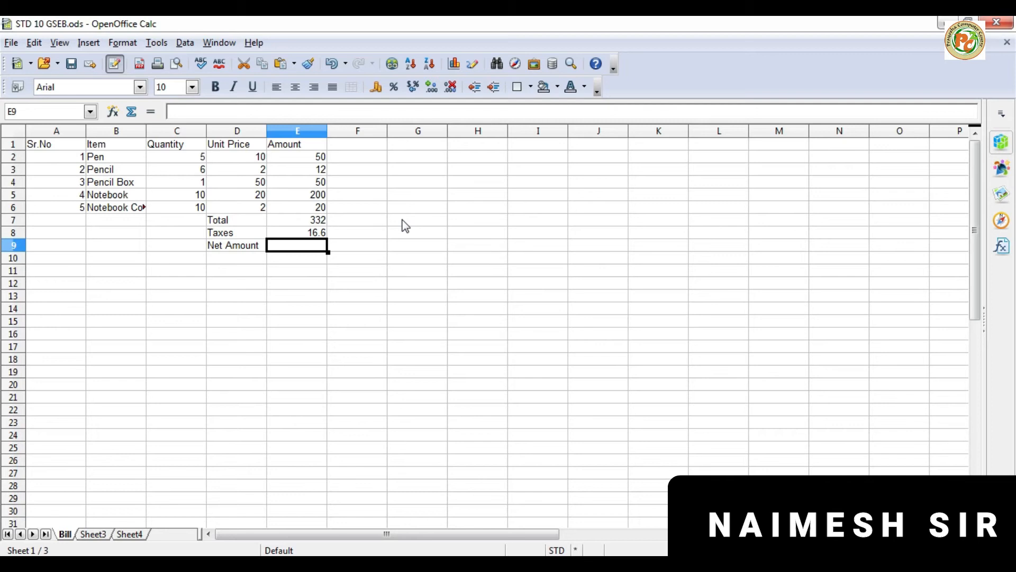
Enter the formula =E7+E8 in cell E9 to calculate the net amount
text(=)
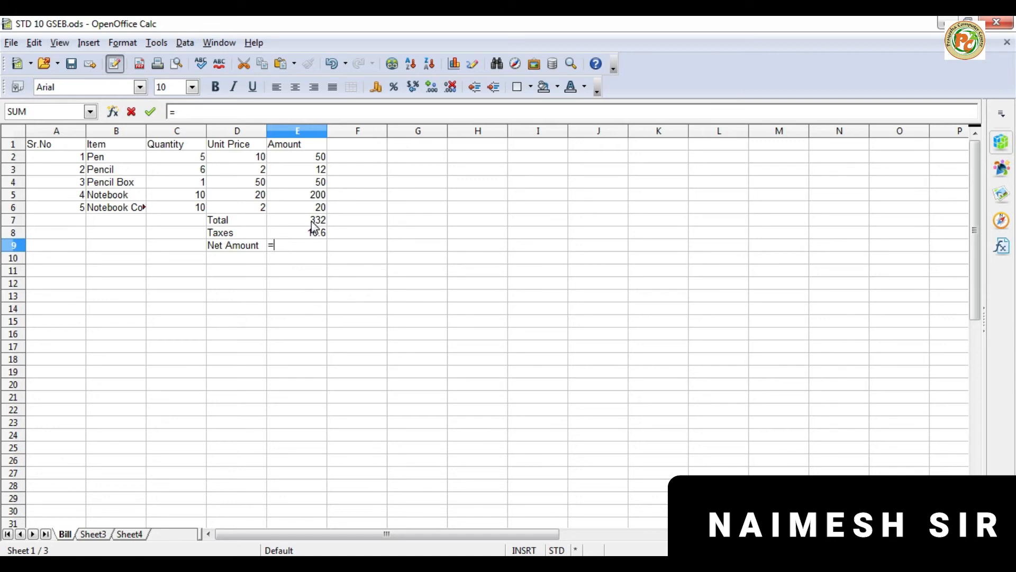
click(312, 222)
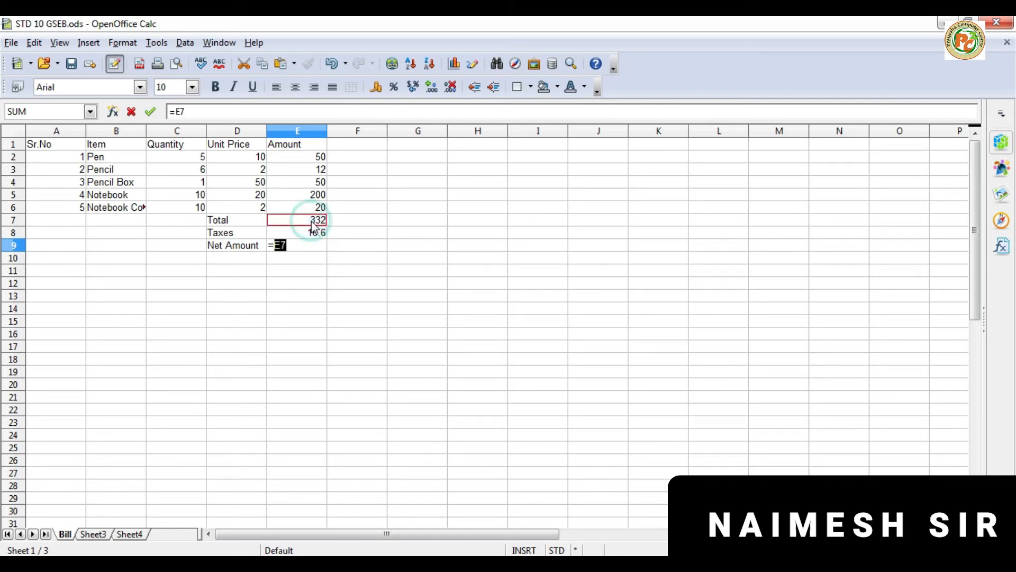
text(+)
click(313, 233)
key(Return)
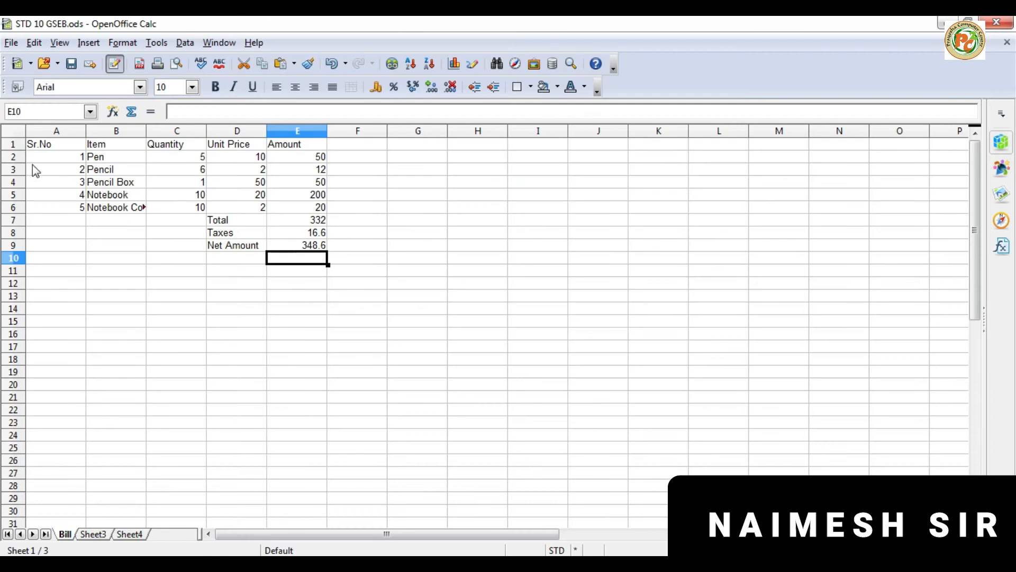
Centre horizontally the serial numbers in A1:A6, the range C1:E9 and the Item heading in B1
drag(53, 145, 60, 212)
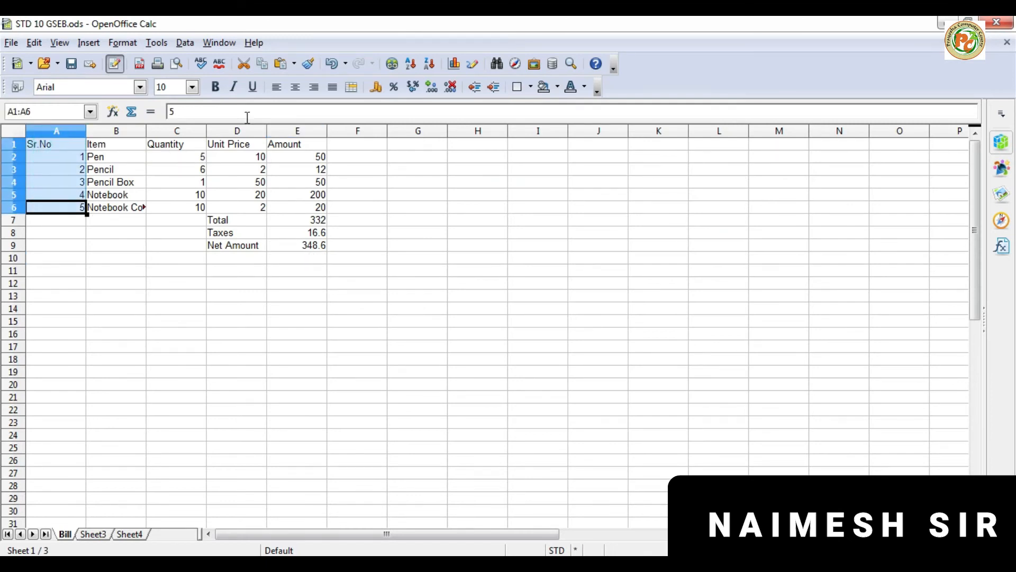
click(295, 87)
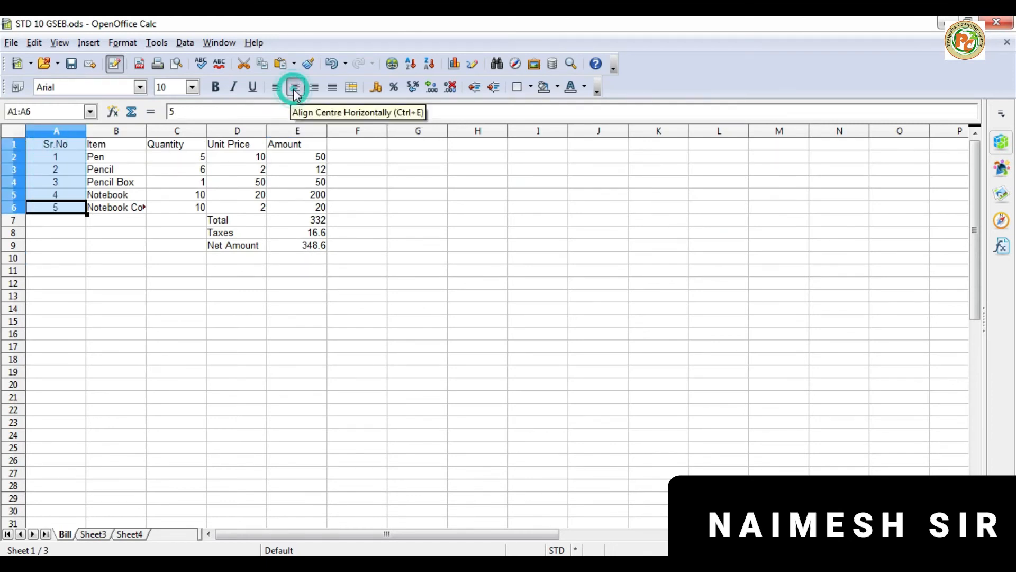
drag(172, 145, 314, 246)
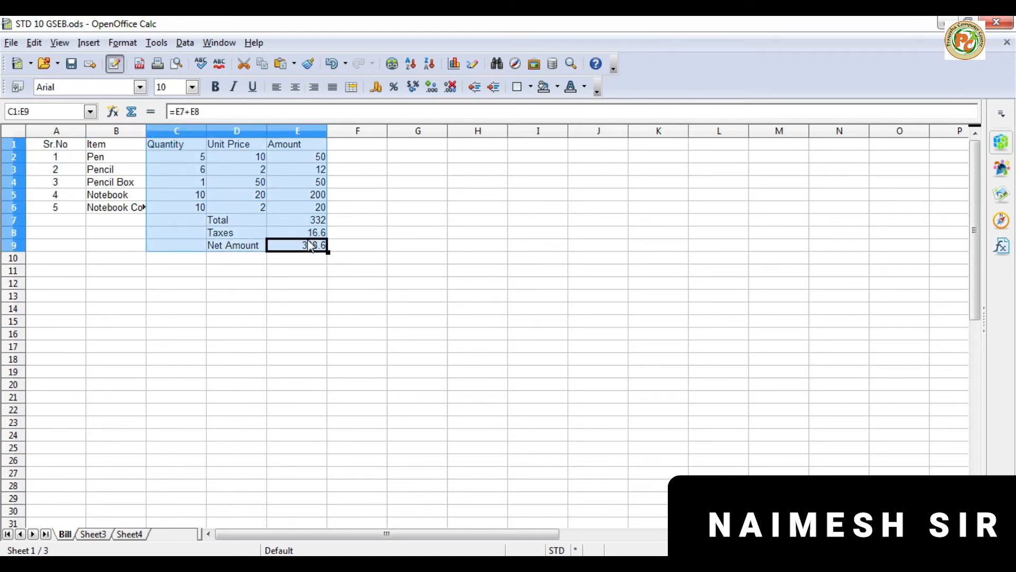
click(296, 88)
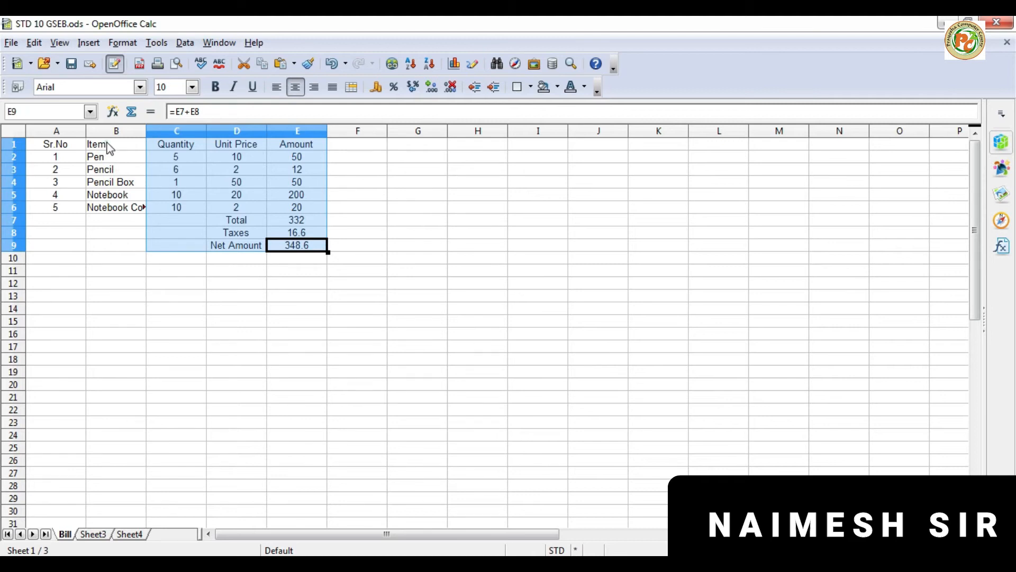
click(108, 144)
click(300, 91)
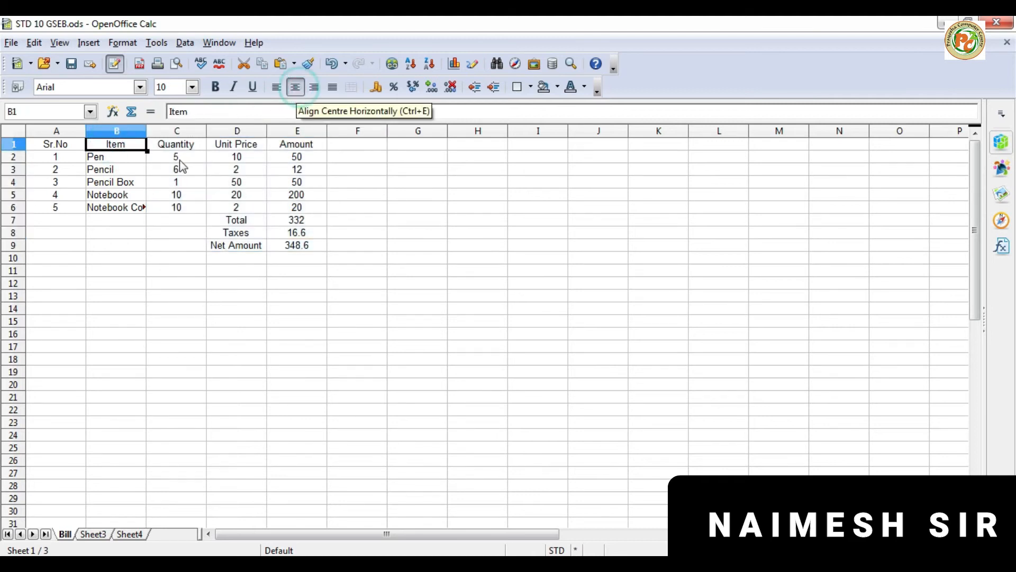
drag(121, 159, 120, 211)
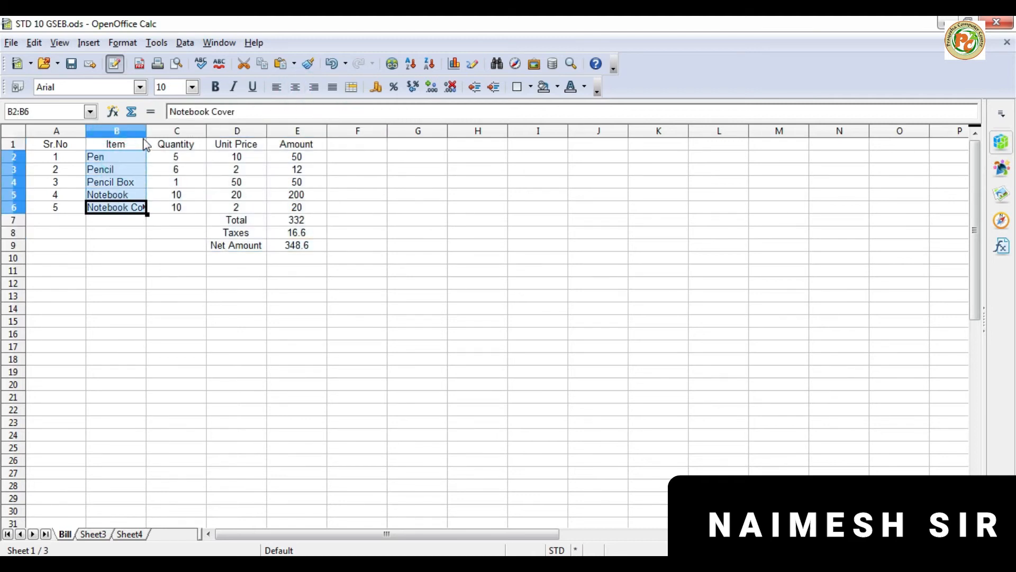
click(139, 222)
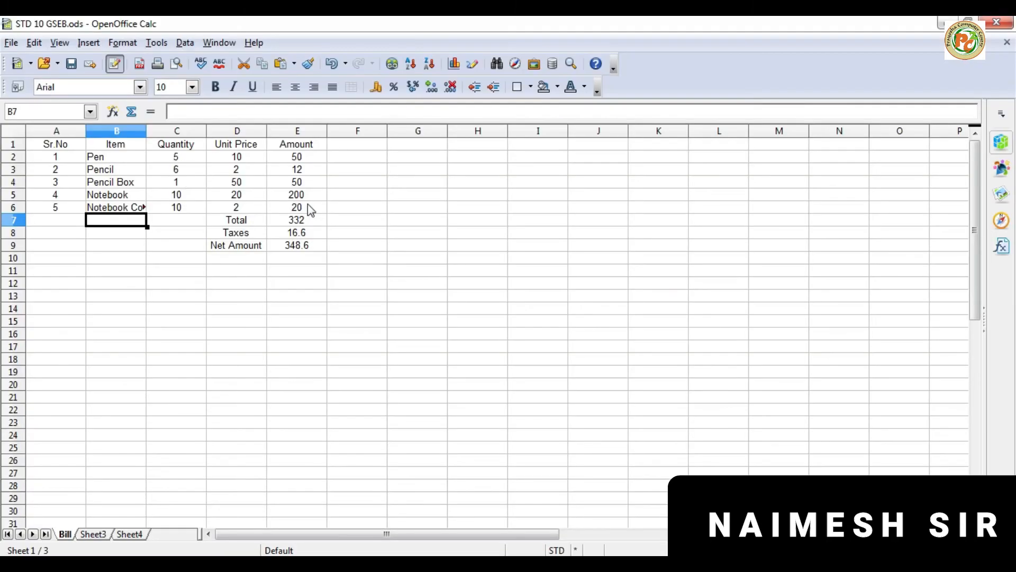
Make the header row A1:E1 bold and set its font size to 15
drag(51, 150, 291, 148)
click(216, 88)
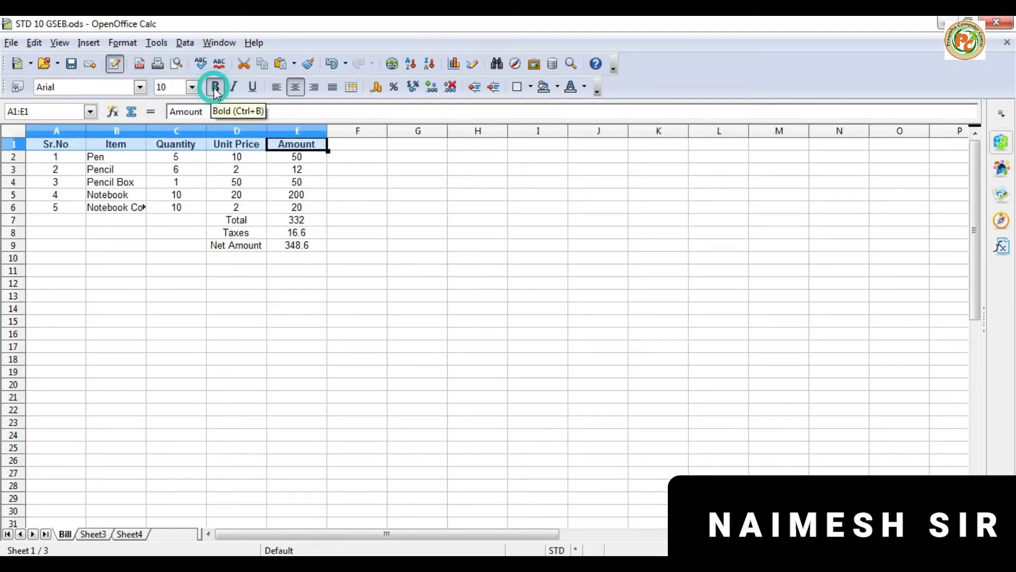
click(192, 86)
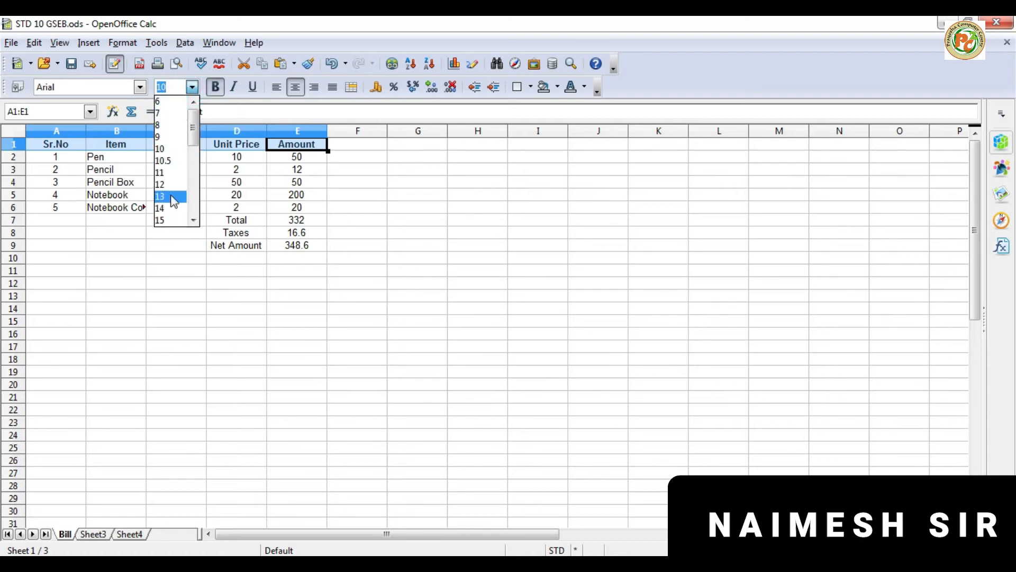
click(170, 221)
click(177, 262)
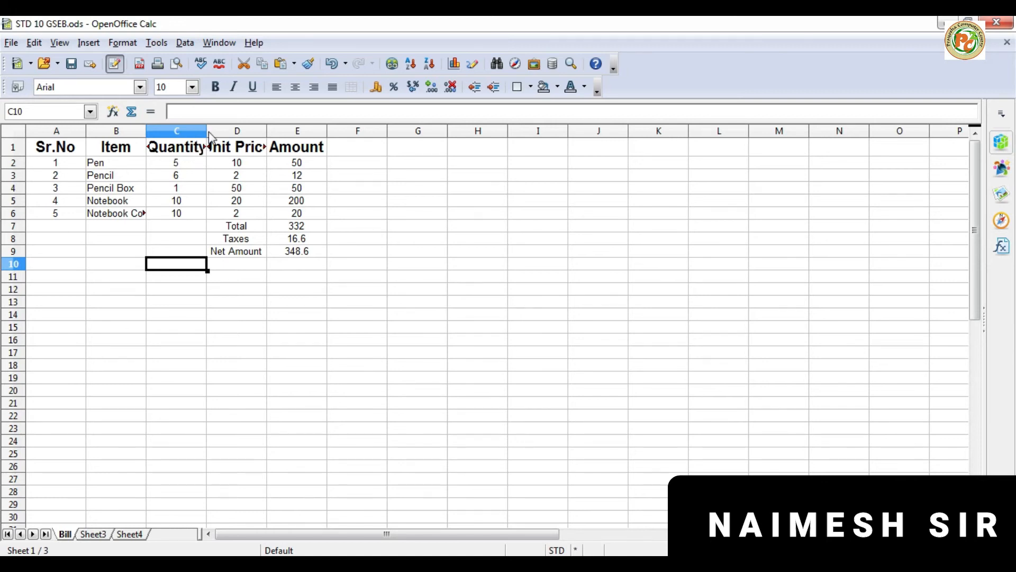
Widen columns C, D and E so the Quantity, Unit Price and Amount headings fit
drag(206, 131, 228, 126)
click(259, 131)
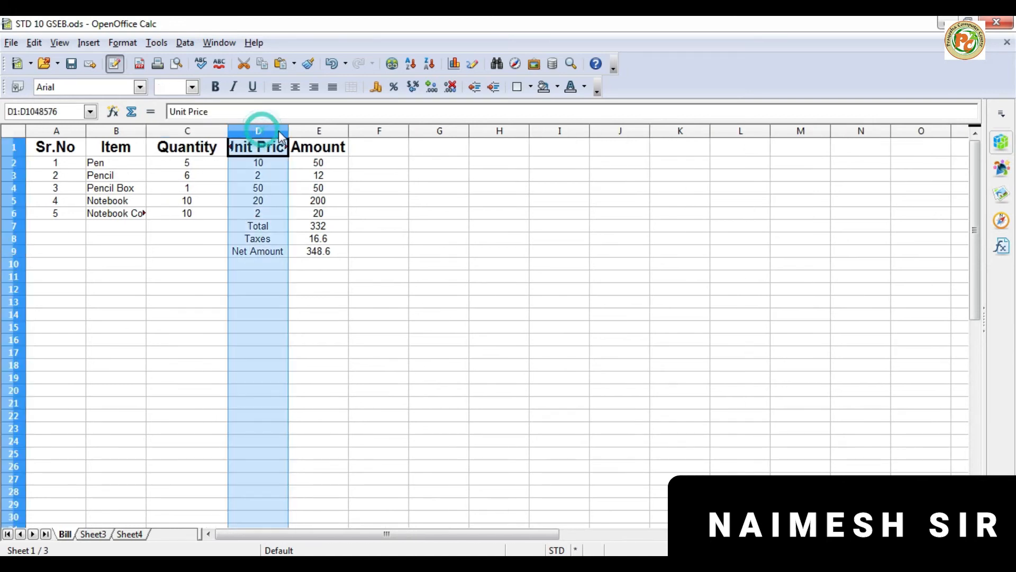
drag(289, 131, 319, 131)
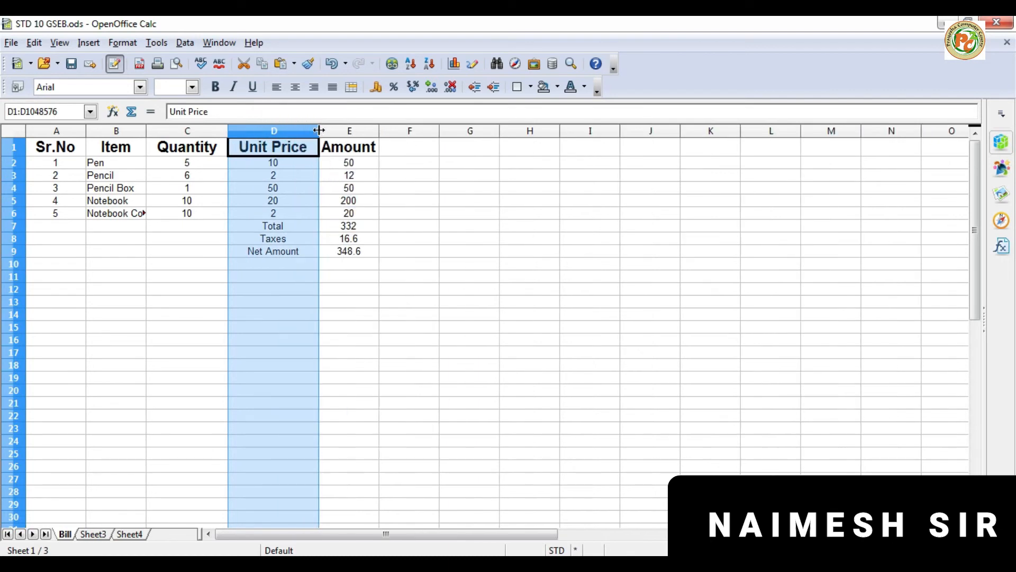
click(350, 133)
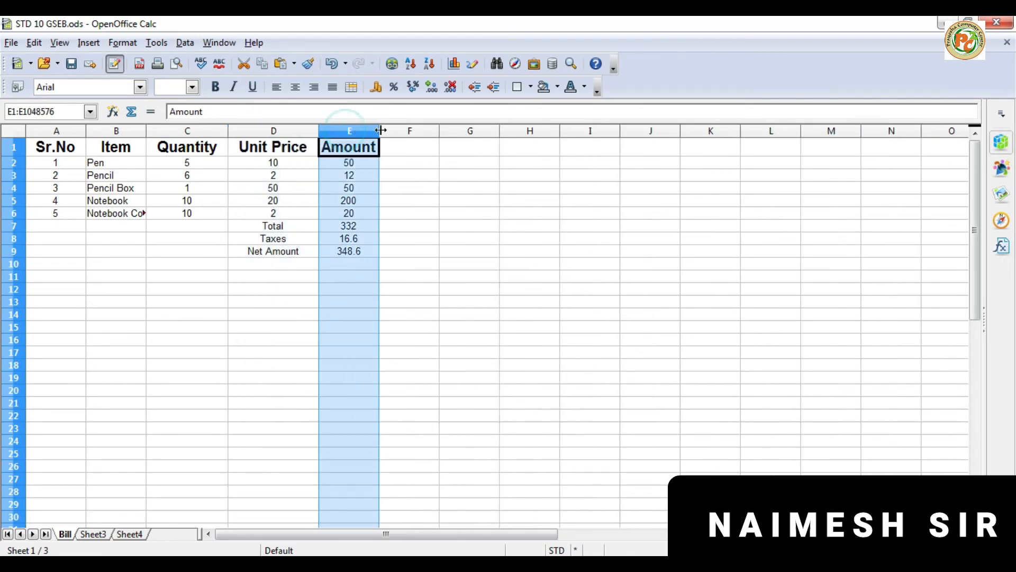
drag(379, 129, 391, 128)
click(386, 214)
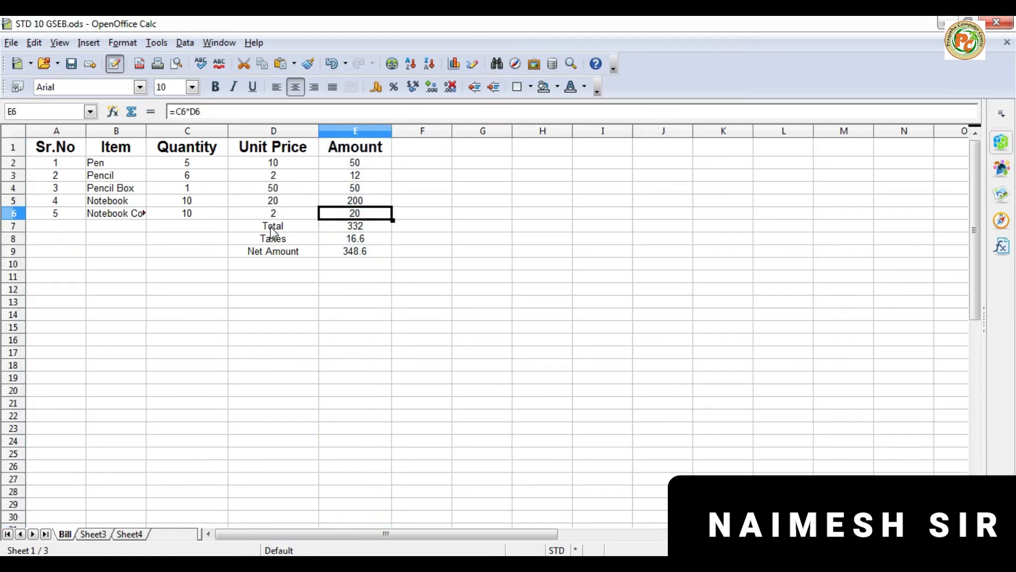
Make the Total, Taxes and Net Amount block D7:E9 bold with font size 15
drag(273, 229, 339, 253)
click(216, 87)
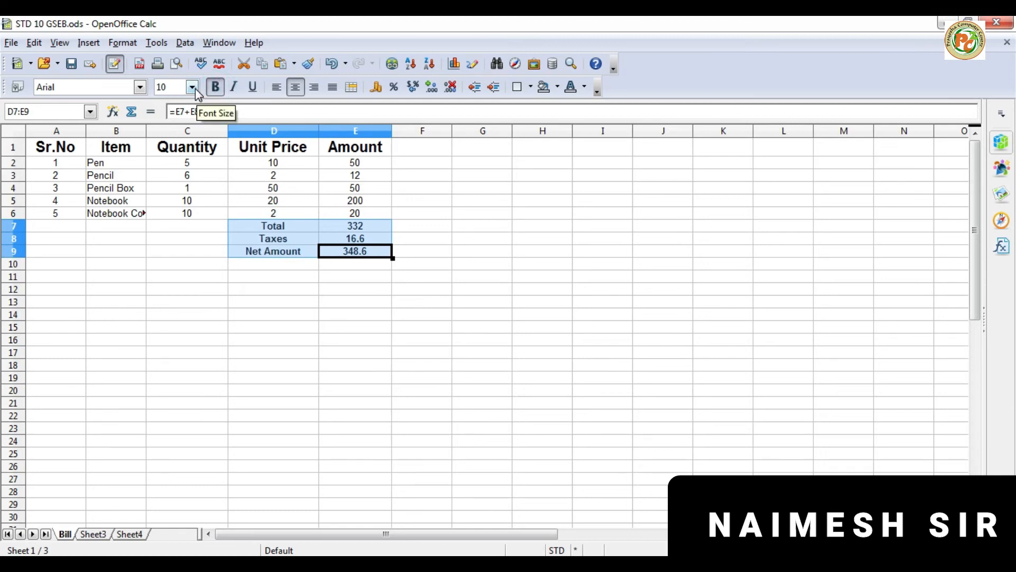
click(192, 87)
click(174, 219)
click(275, 308)
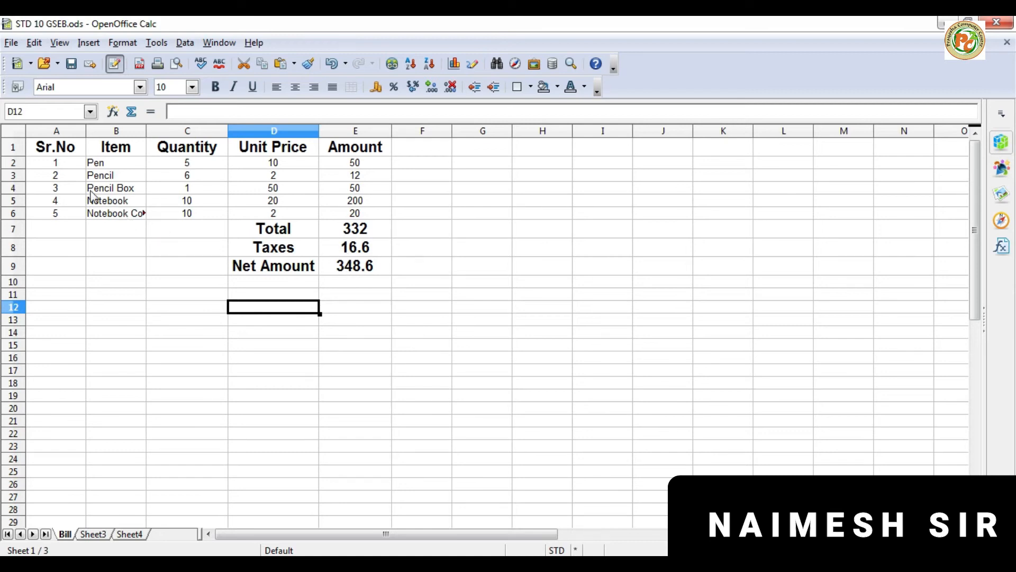
Make the item rows in the range A2:E6 bold
click(55, 167)
drag(56, 166, 356, 215)
click(215, 87)
click(248, 337)
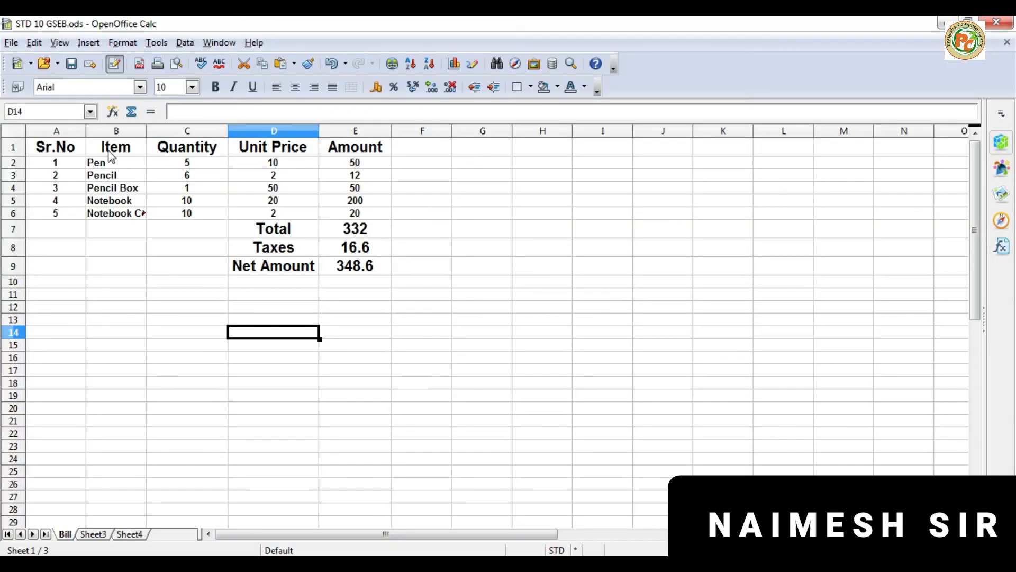
Apply a bright cyan background colour to the header row A1:E1
click(61, 153)
drag(60, 153, 344, 147)
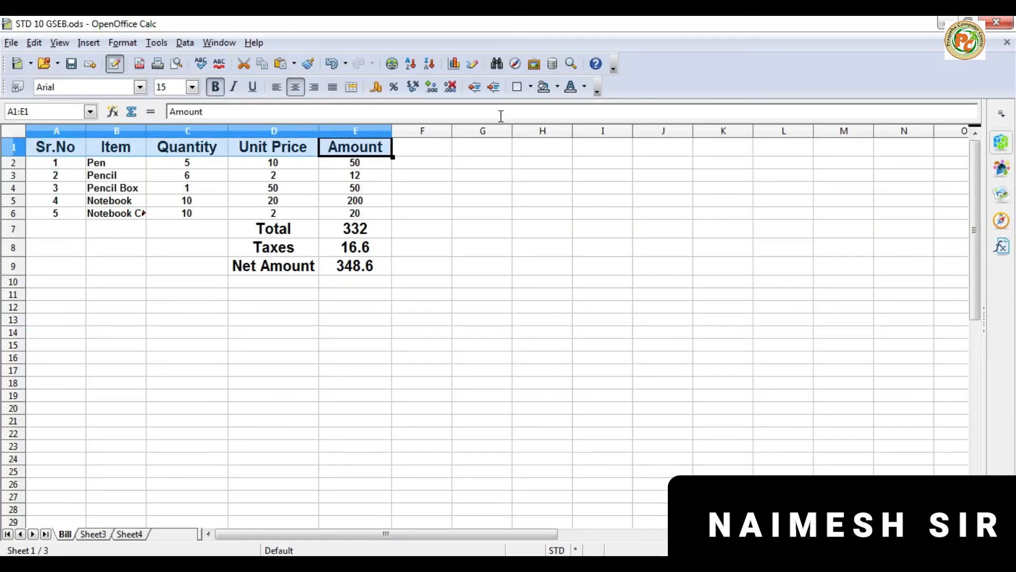
click(558, 86)
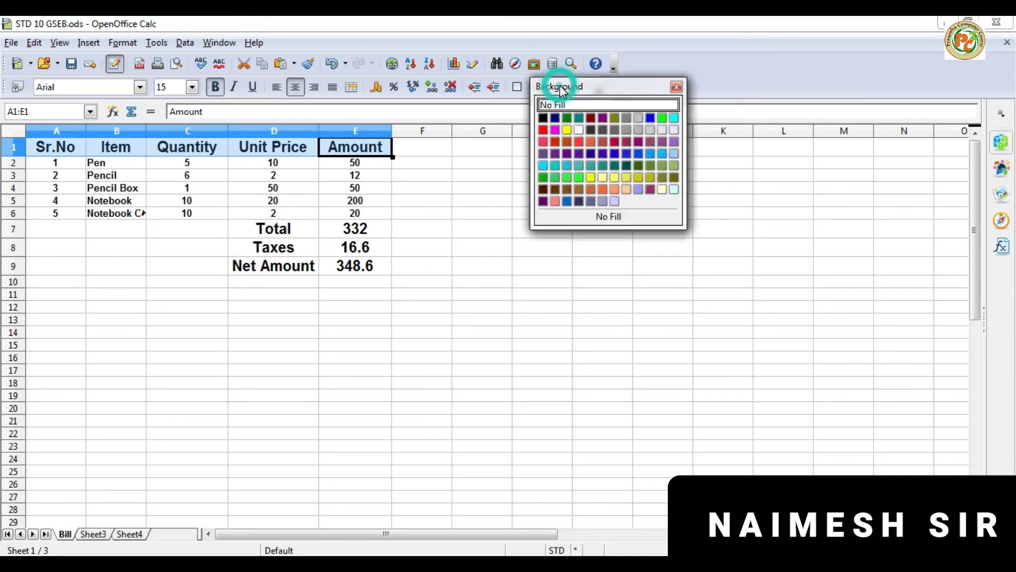
click(673, 117)
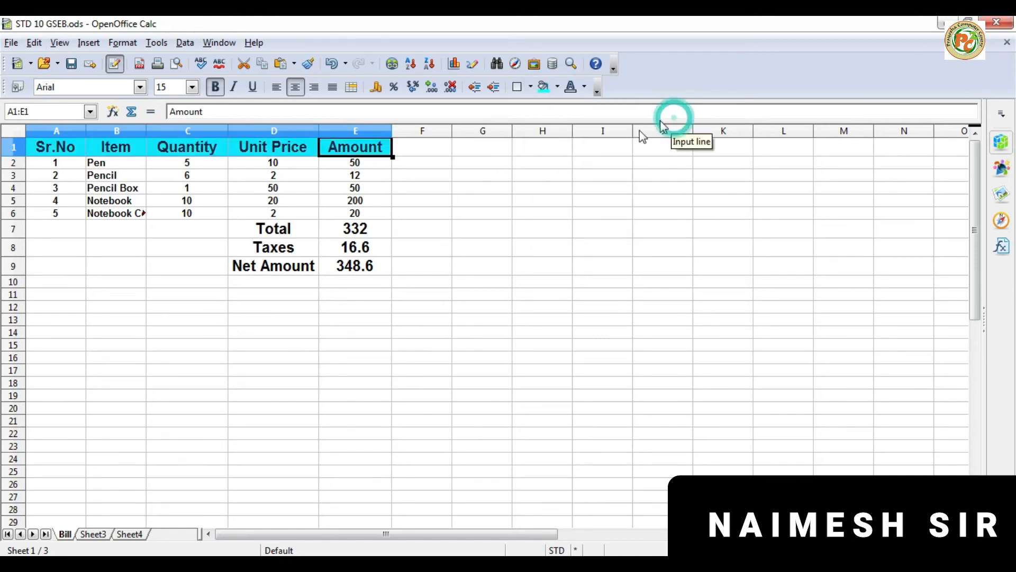
click(339, 309)
Apply a pale cyan background colour to the Total, Taxes and Net Amount block D7:E9
drag(286, 231, 335, 268)
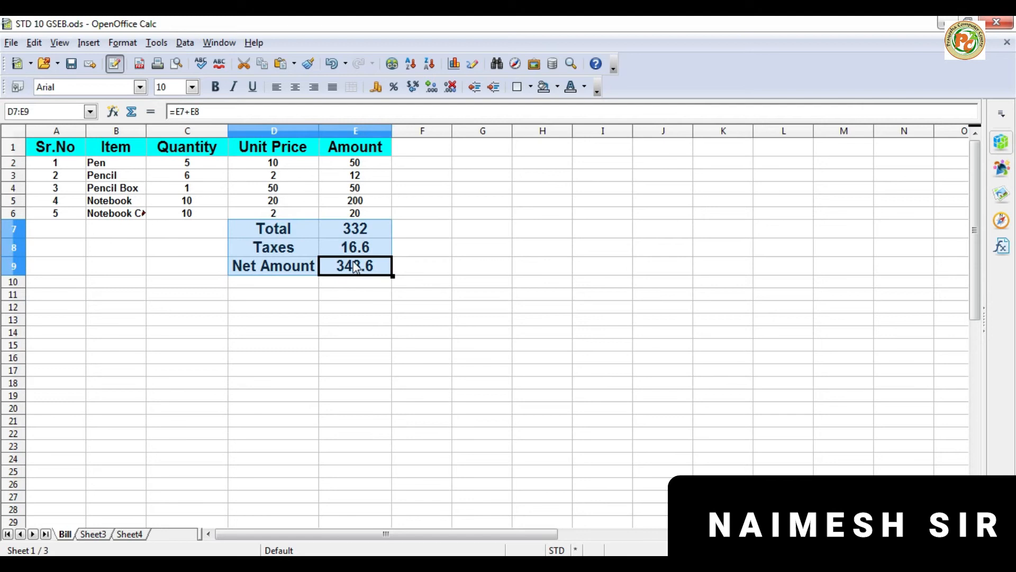
click(558, 87)
click(673, 189)
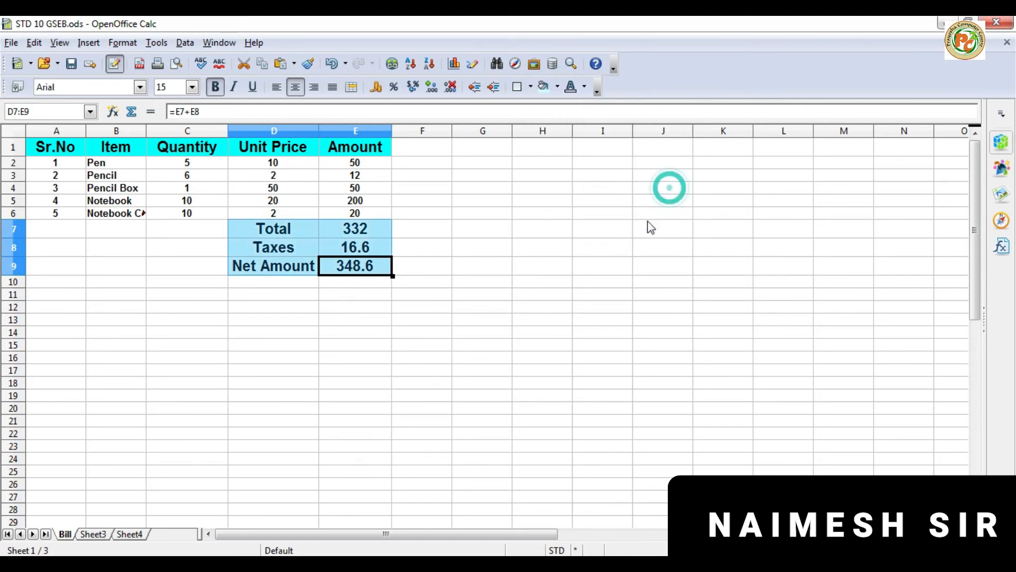
Apply a black background colour to the value cells E7:E9
click(565, 296)
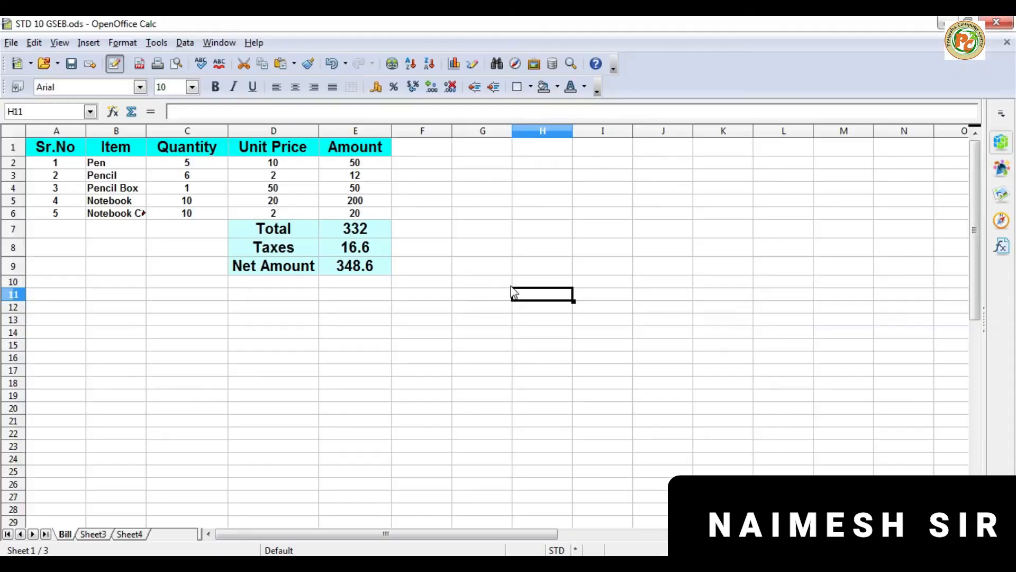
drag(355, 229, 359, 269)
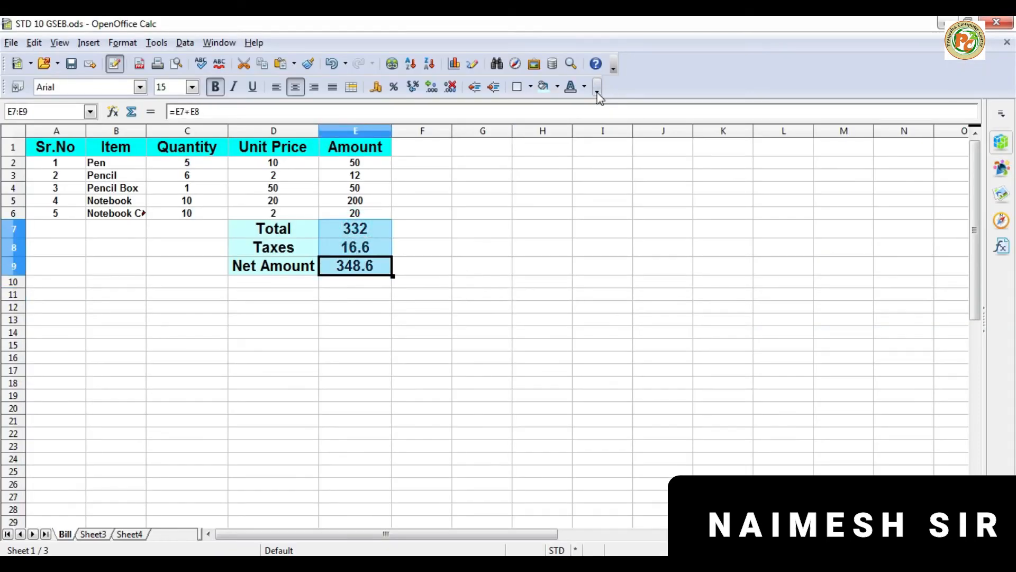
click(555, 87)
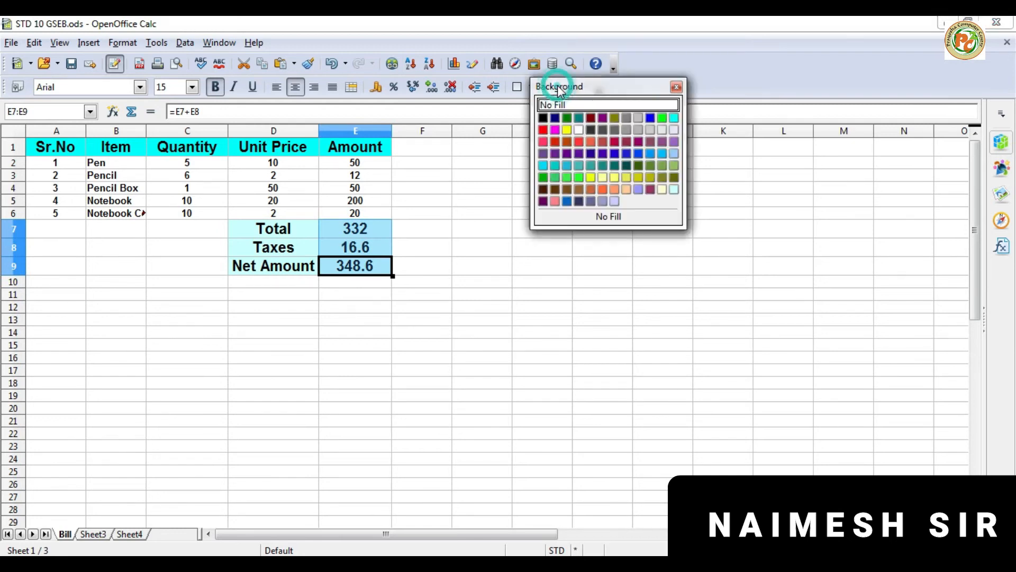
click(543, 118)
click(498, 265)
Set the font colour of the values in E7:E9 to pale yellow
drag(371, 228, 371, 268)
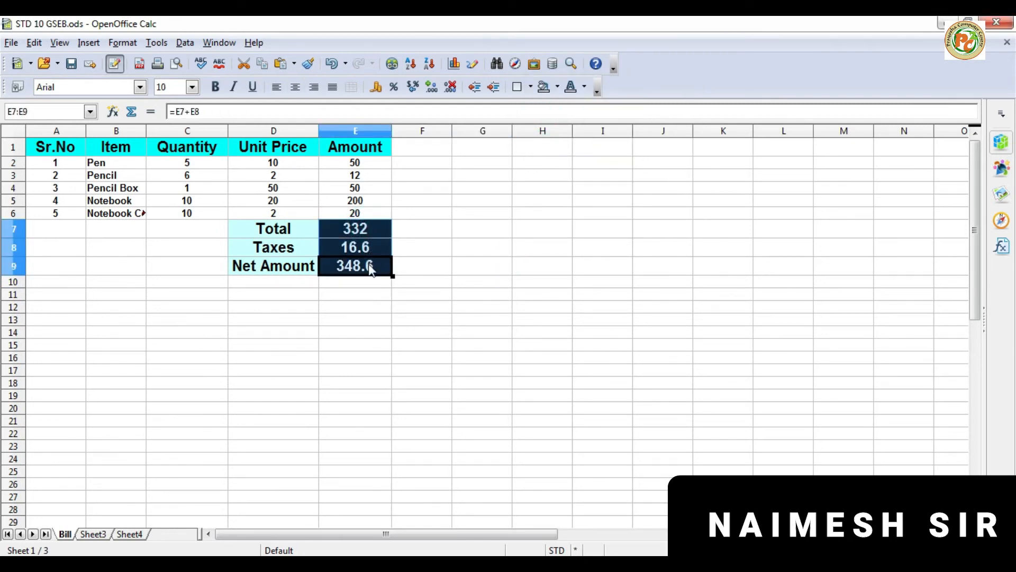
click(585, 87)
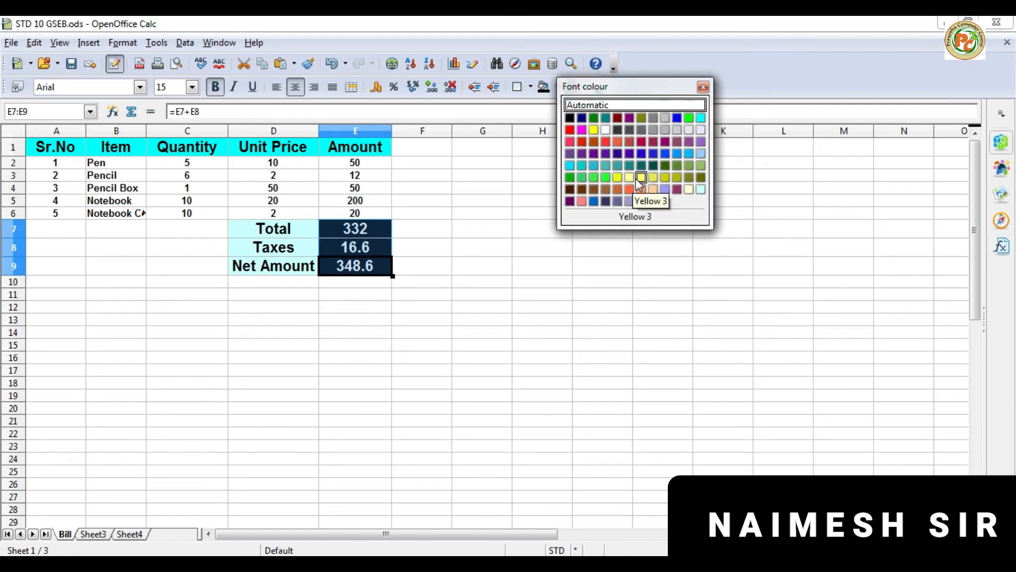
click(629, 177)
click(549, 238)
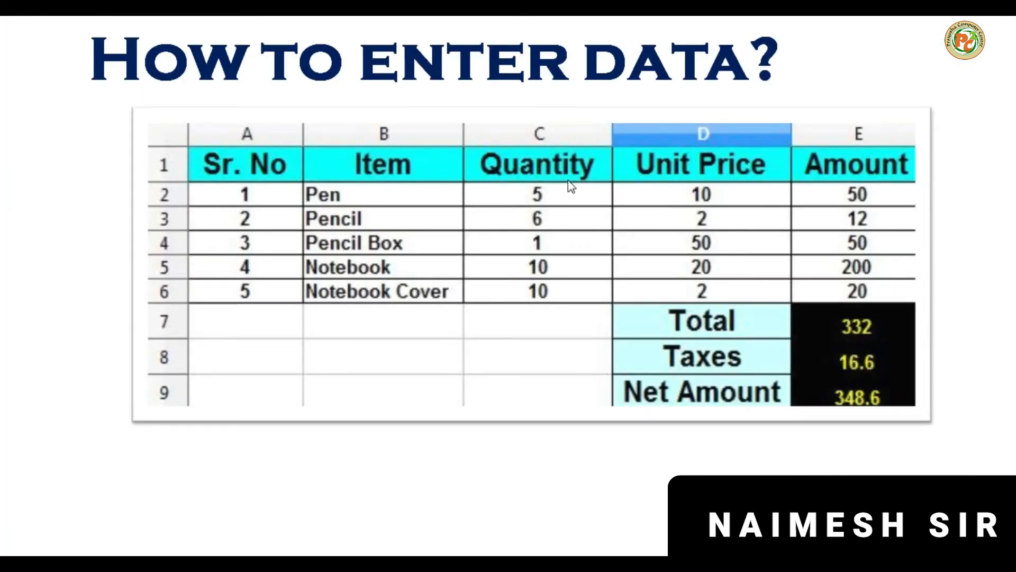
Widen column B so that the full text "Notebook Cover" fits in its cell
key(alt+Tab)
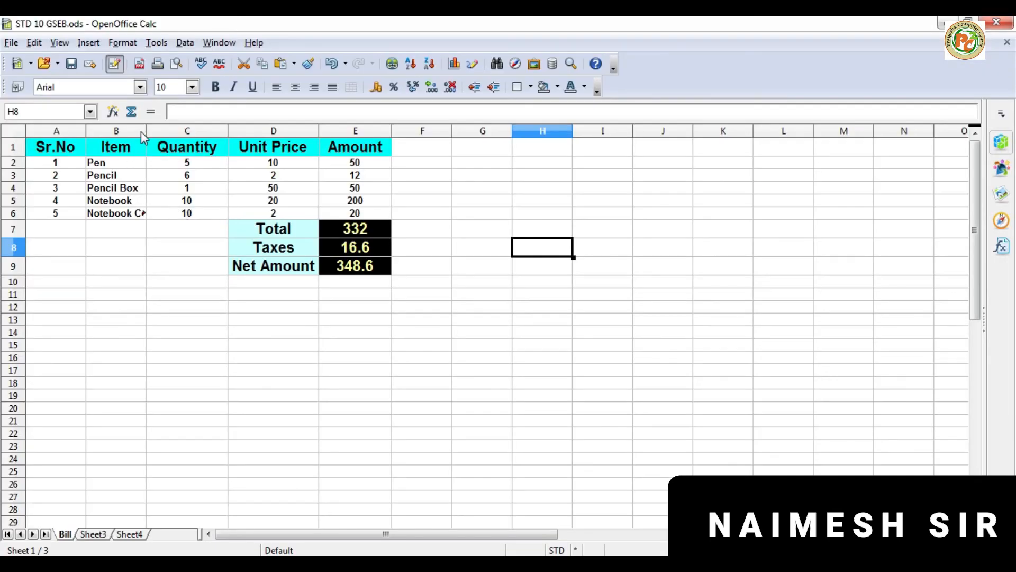
drag(146, 130, 170, 129)
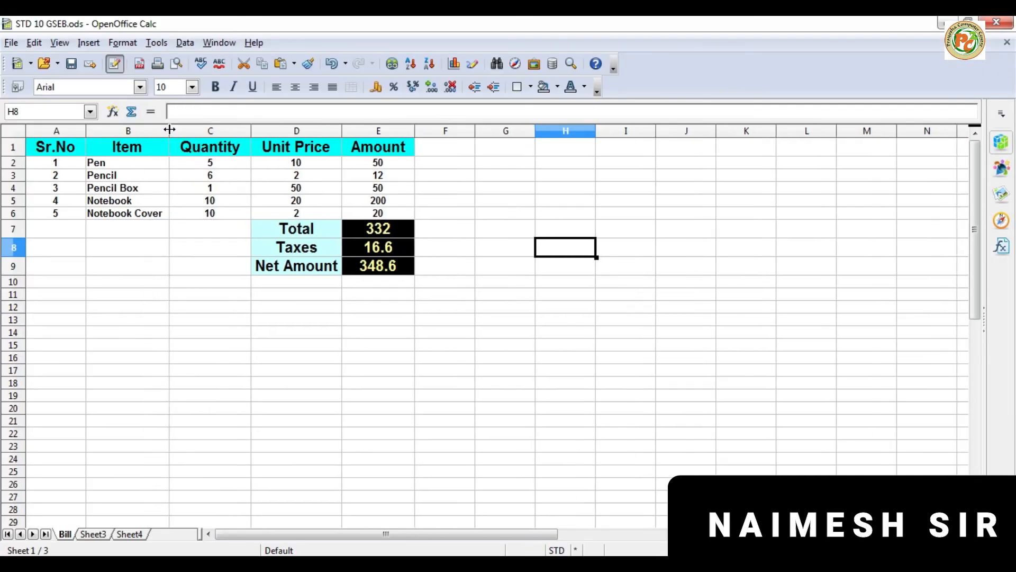
click(222, 266)
Add full grid borders to the ranges A1:E6 and D7:E9, and save the document
drag(43, 151, 373, 213)
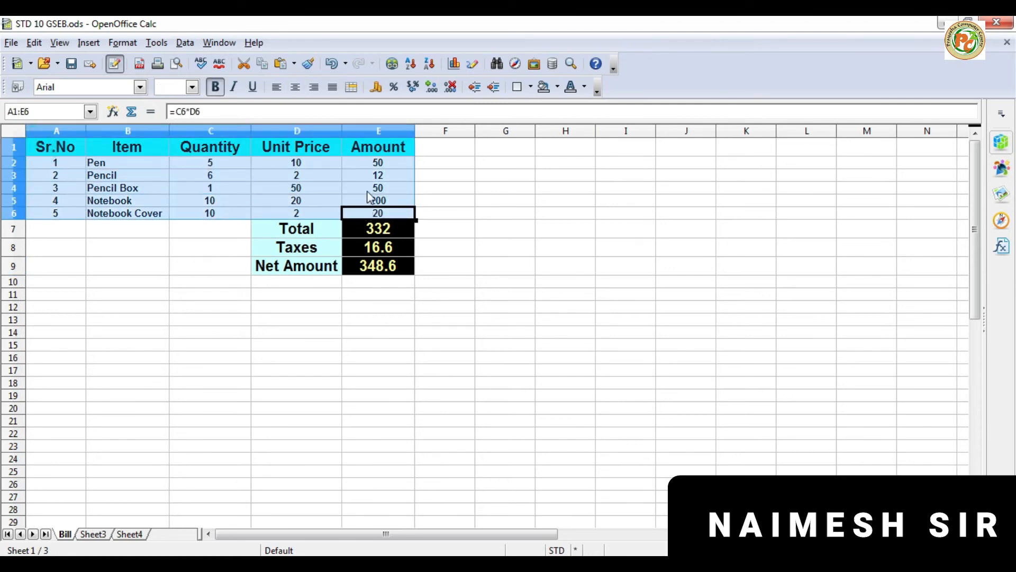
click(530, 87)
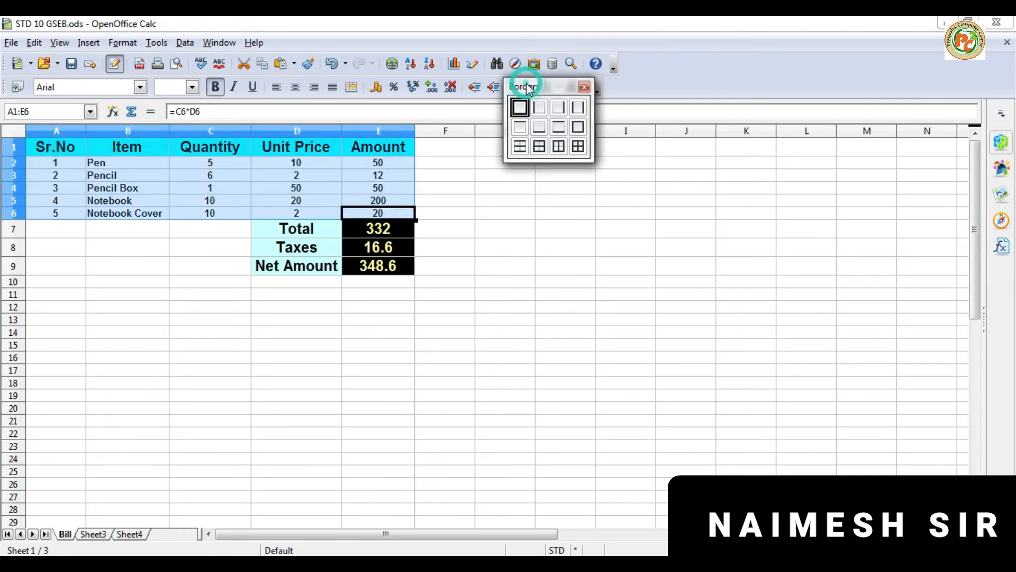
click(578, 147)
drag(317, 233, 374, 273)
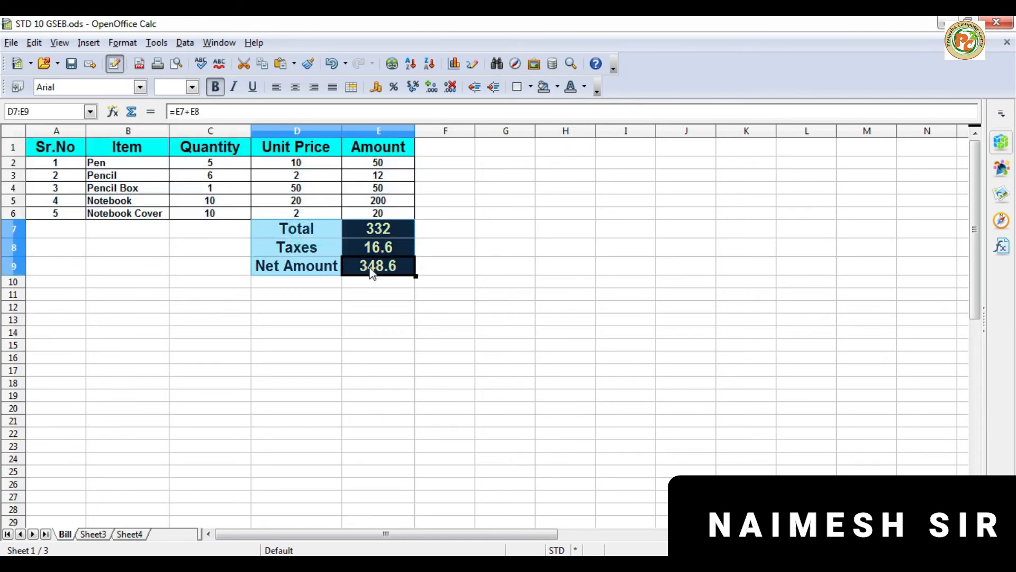
click(530, 87)
click(578, 148)
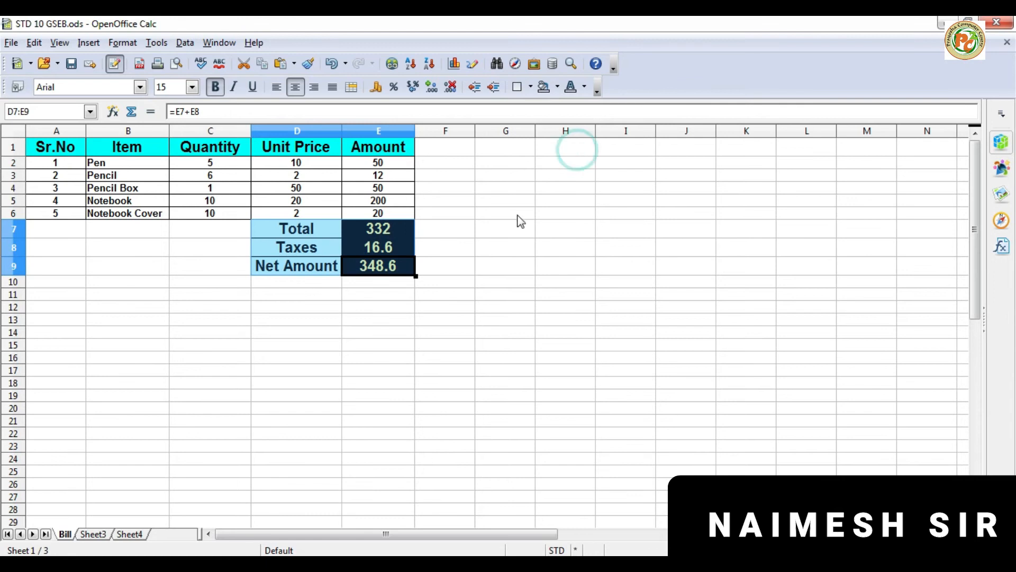
click(509, 251)
key(ctrl+s)
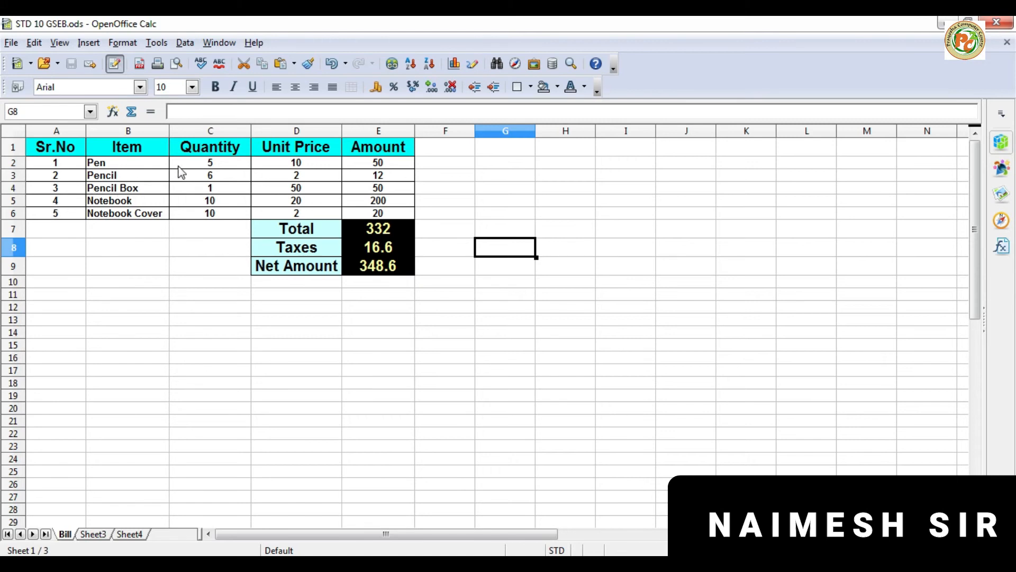
Set the quantity of the Pencil item in C3 to 10
click(221, 163)
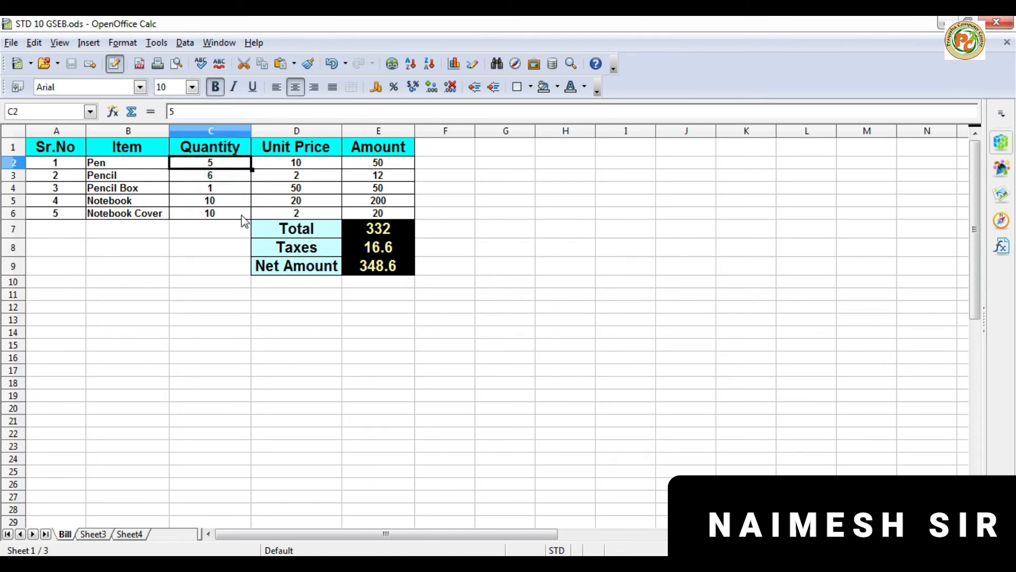
click(215, 177)
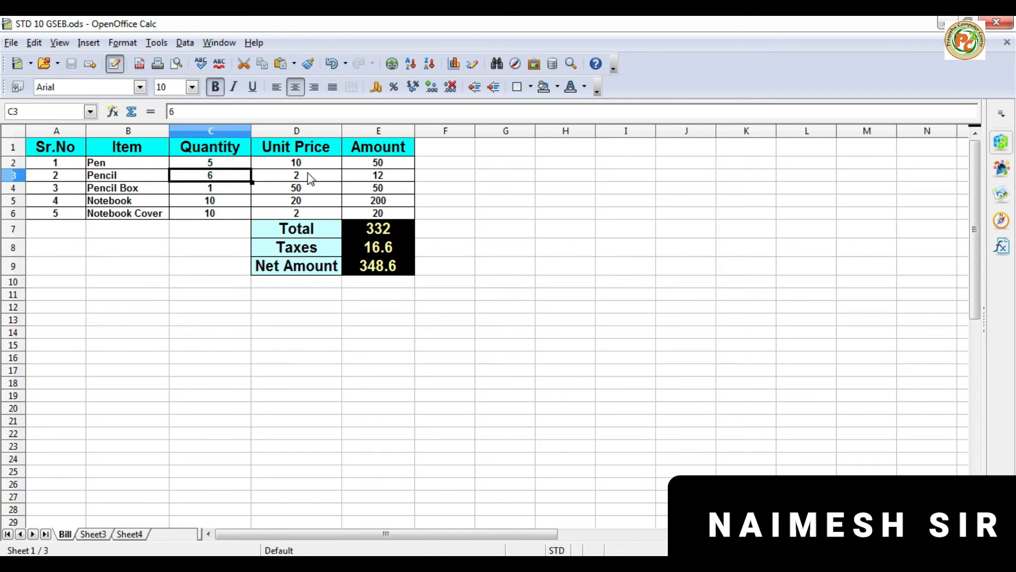
text(10)
key(Return)
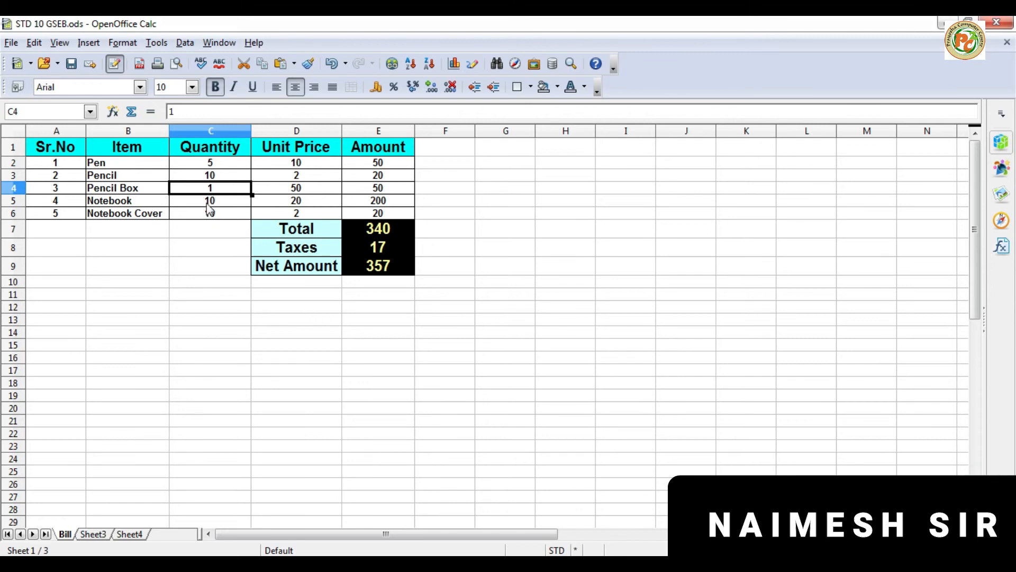
Set the unit price of the Notebook item in D5 to 15
click(296, 204)
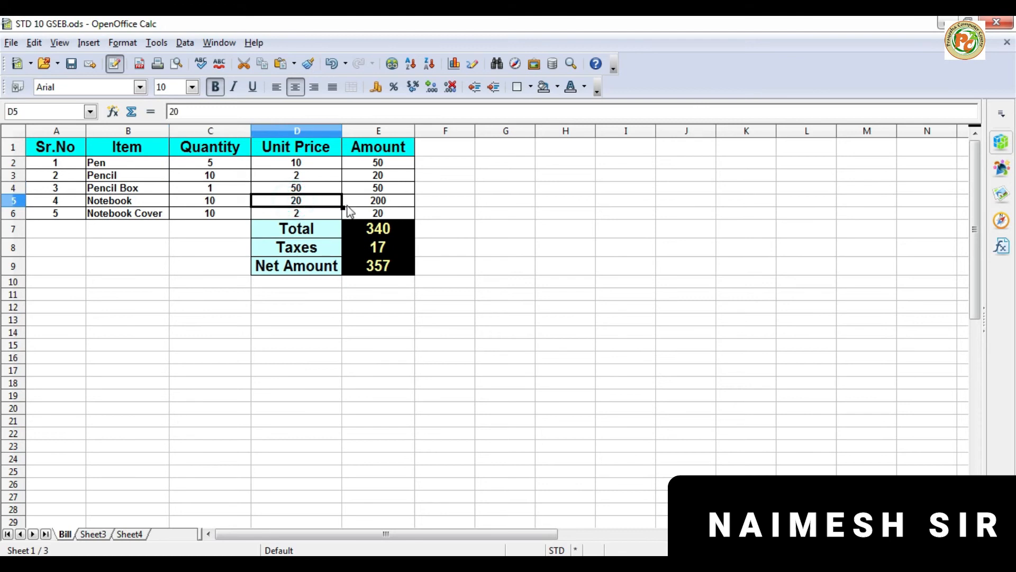
text(15)
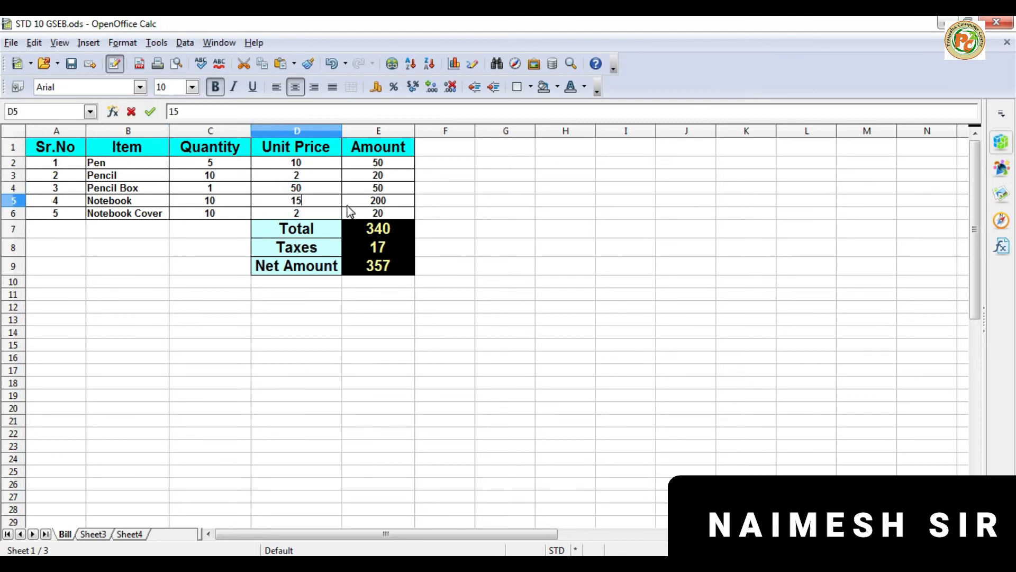
key(Return)
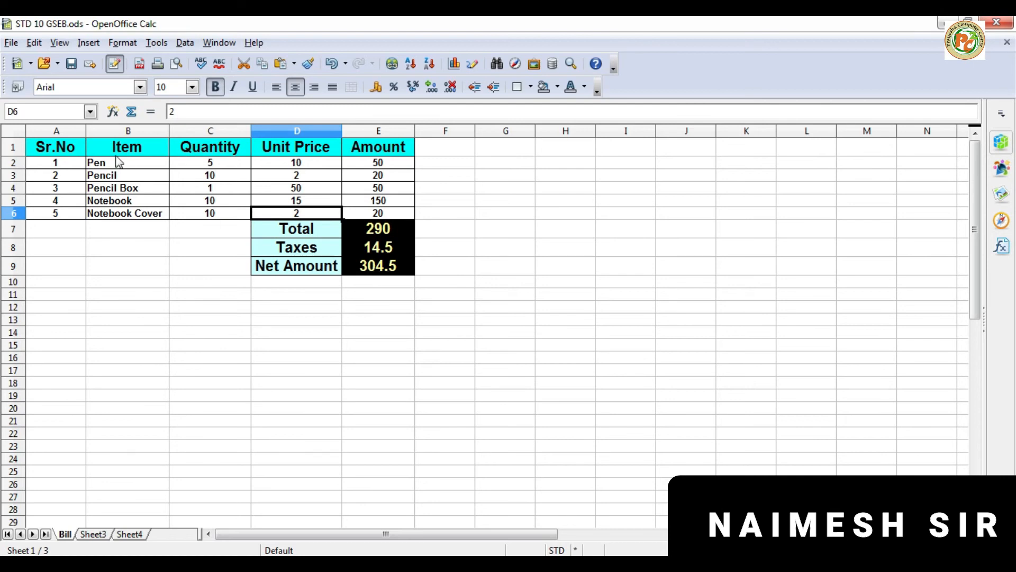
Close the bill document with its changes saved, and create a new blank spreadsheet
click(11, 43)
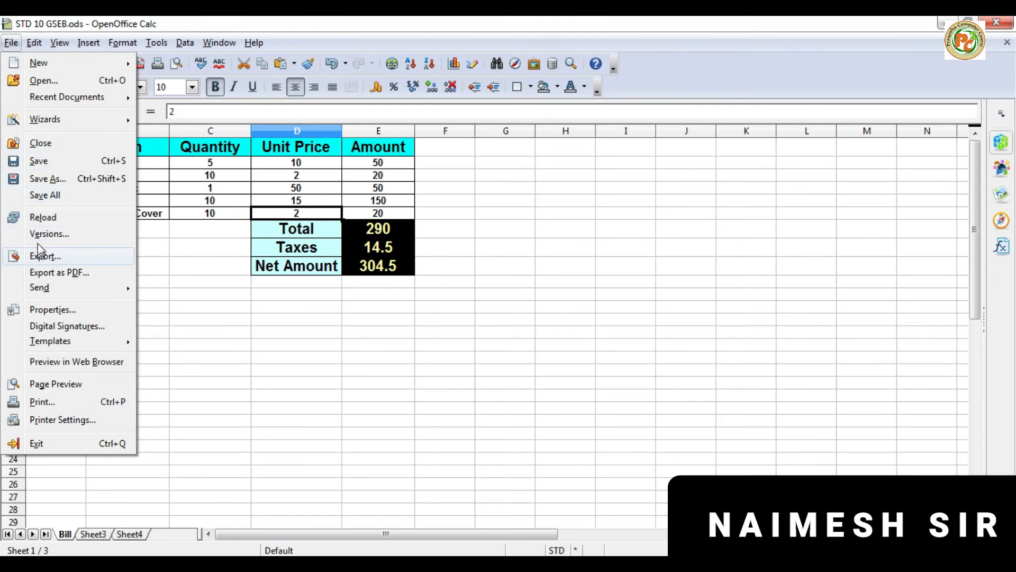
click(48, 144)
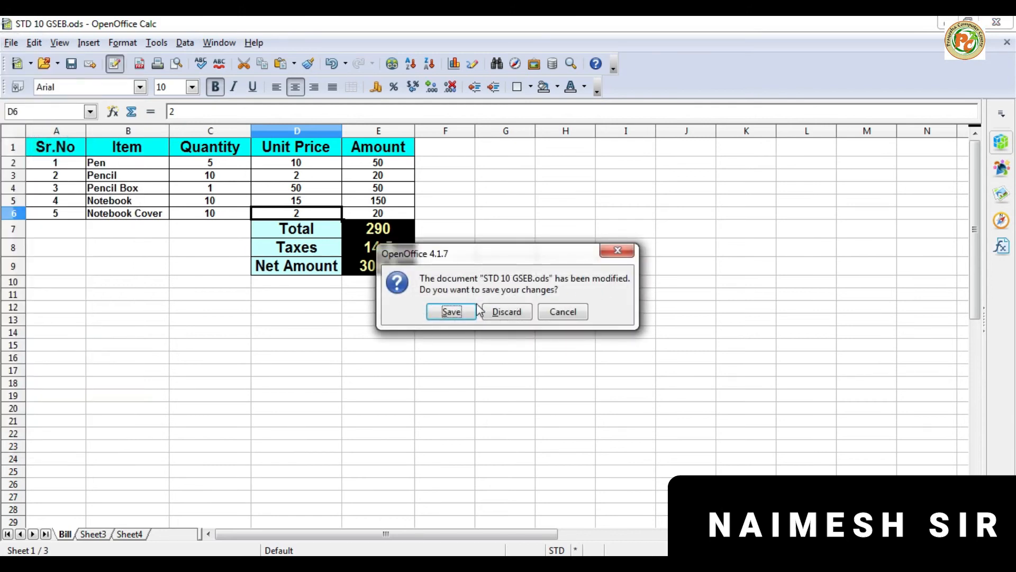
click(456, 312)
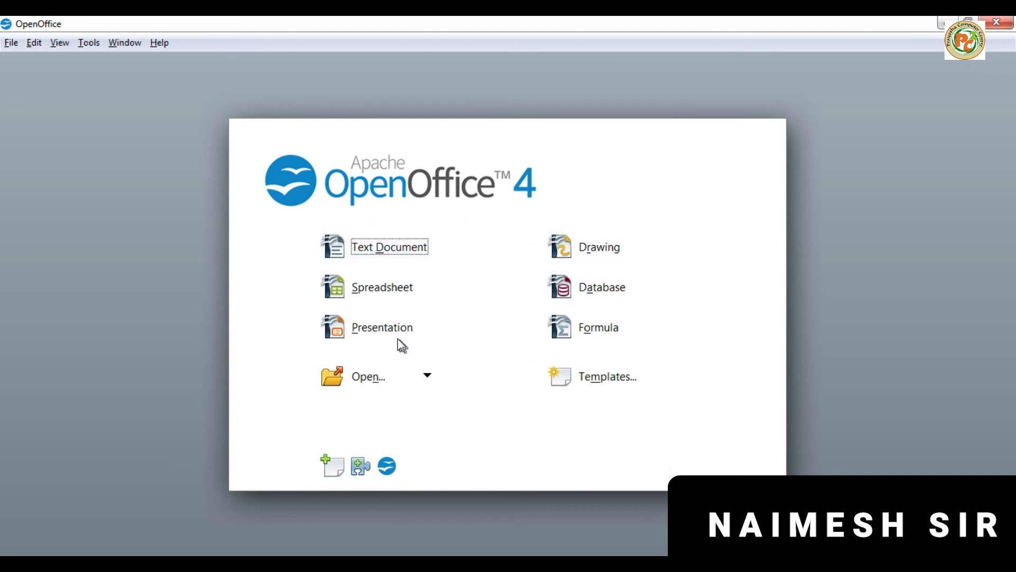
click(372, 289)
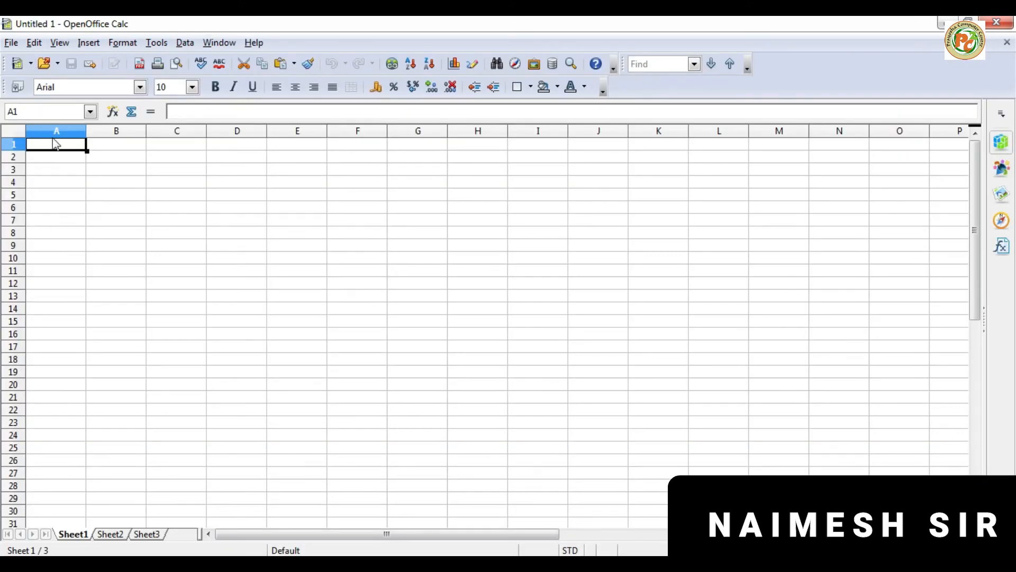
Browse the 10 CBSE folder in the Open dialog for the saved bill spreadsheet
click(11, 43)
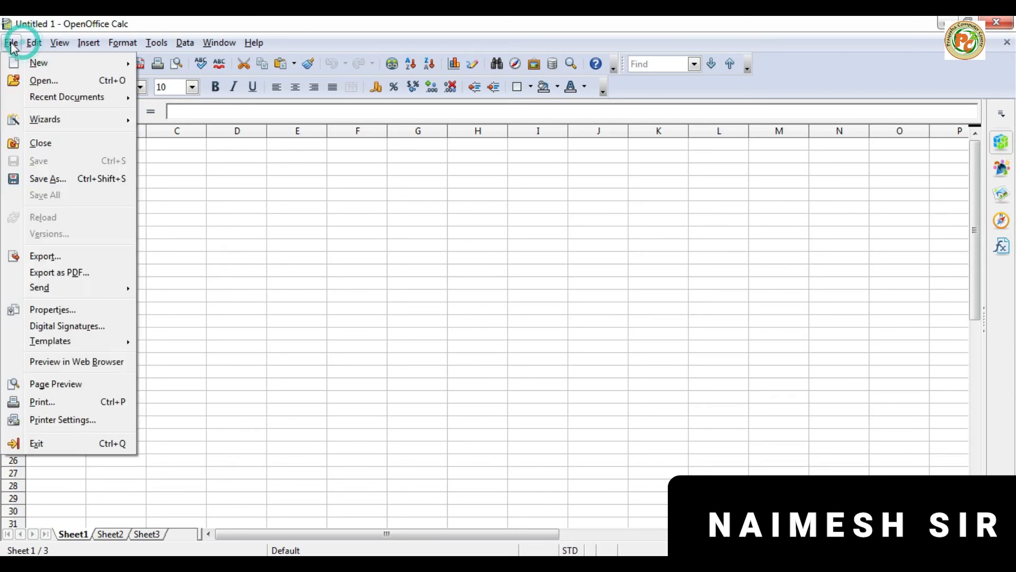
click(53, 80)
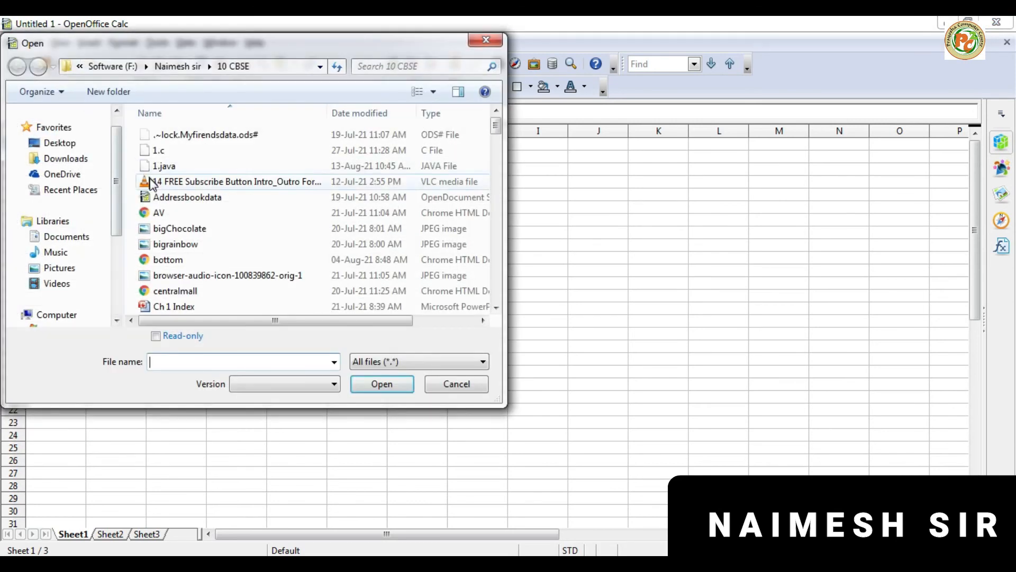
click(188, 231)
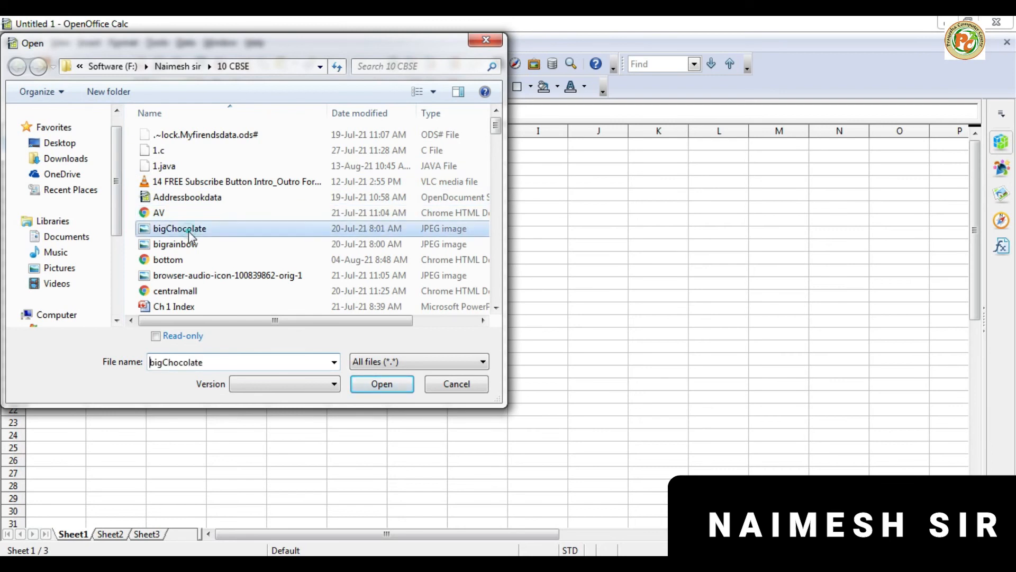
scroll(231, 272, down, 3)
scroll(230, 272, down, 15)
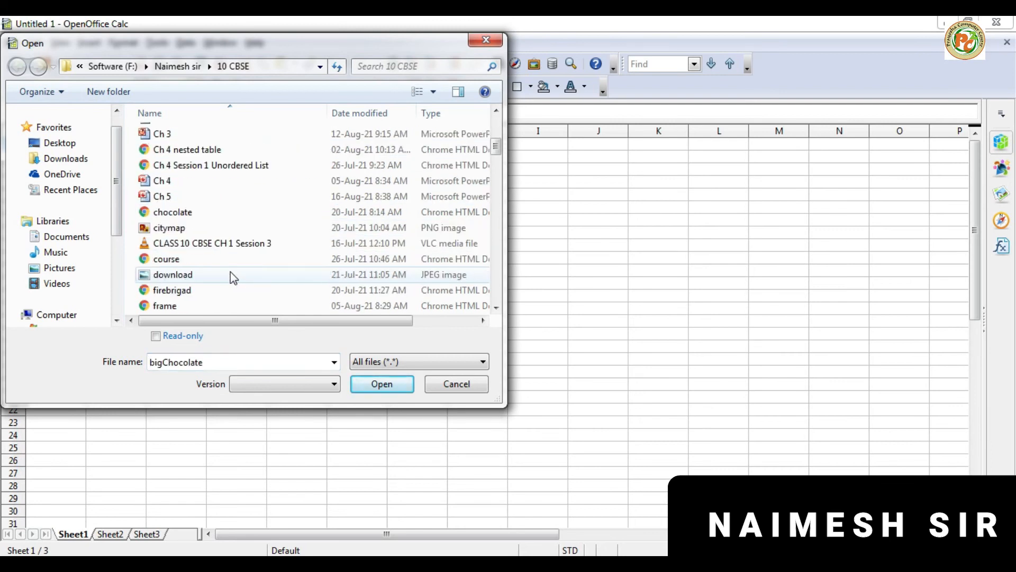
scroll(232, 277, up, 4)
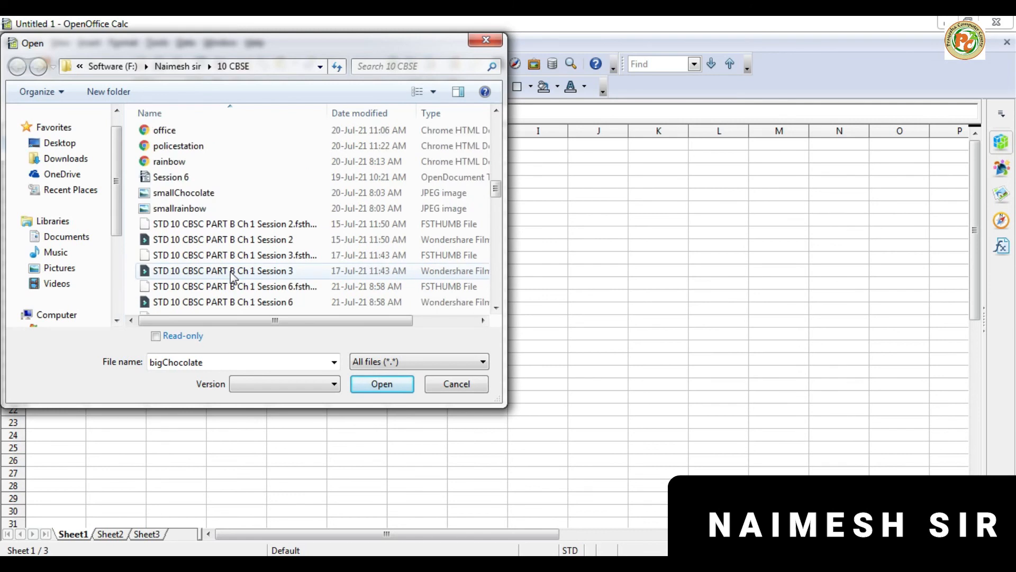
scroll(199, 209, up, 1)
scroll(199, 212, down, 10)
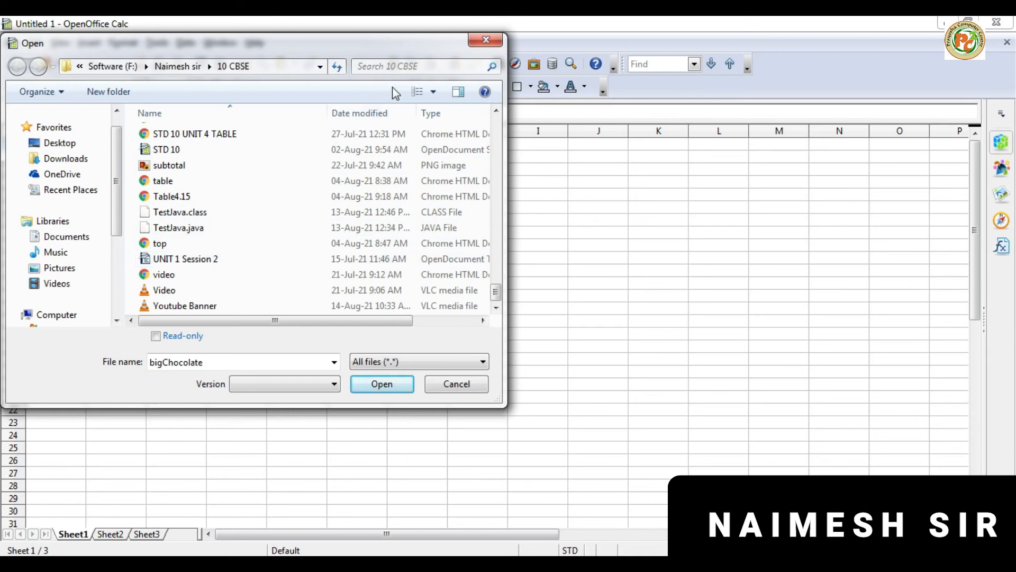
Search the 10 CBSE folder for "std 10 gseb", and leave the Open dialog without opening a file
click(429, 63)
text(std 10 gseb)
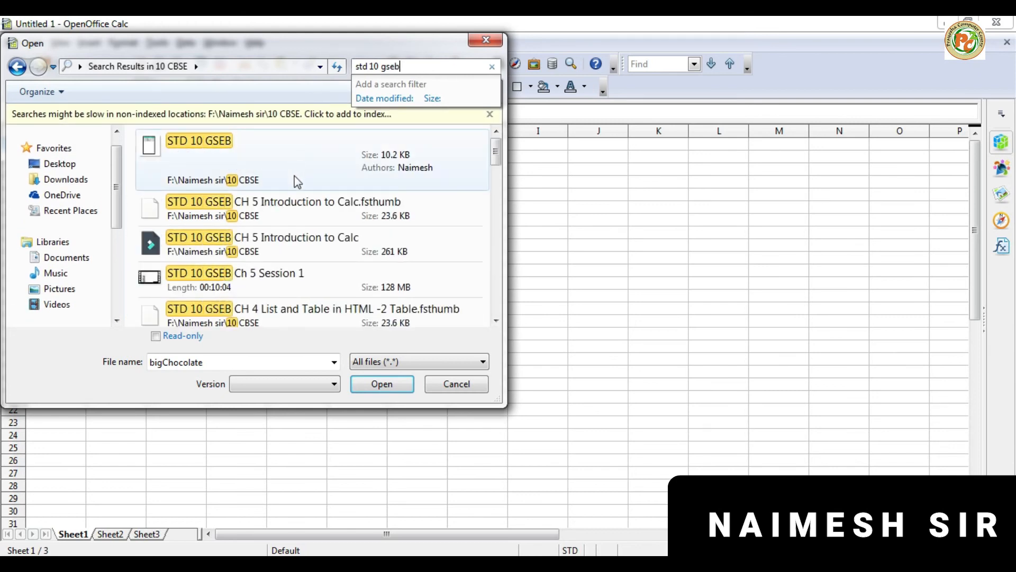
mouse_move(497, 151)
mouse_down()
mouse_move(526, 305)
mouse_move(528, 214)
mouse_move(514, 149)
mouse_up()
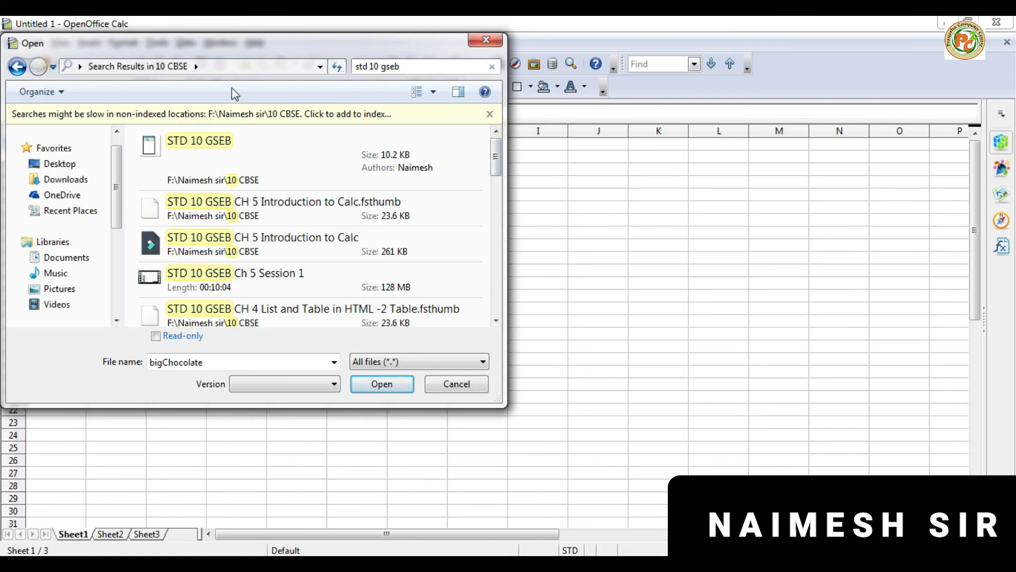
click(492, 66)
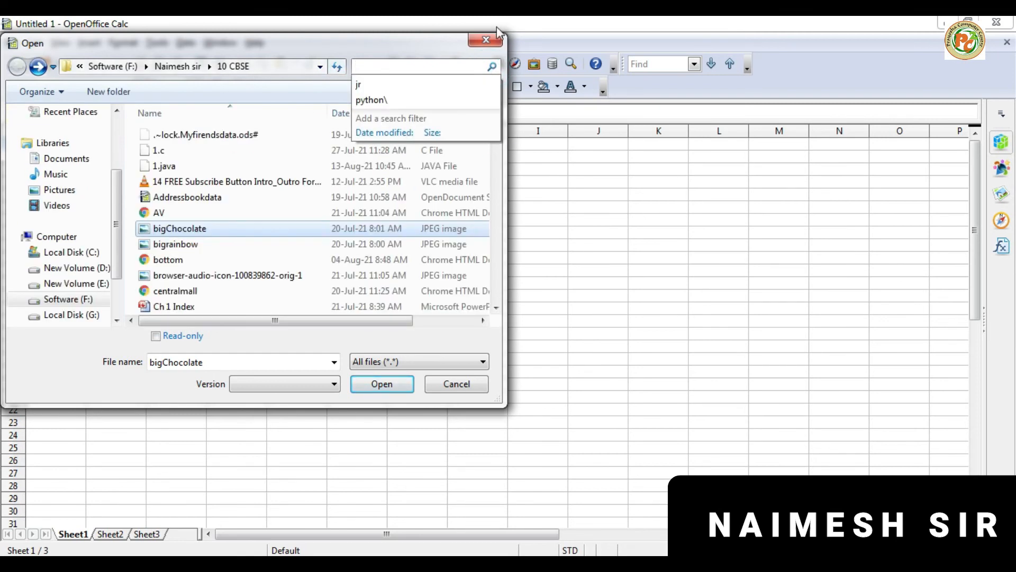
click(485, 40)
Reopen STD 10 GSEB.ods from the recently used documents
click(10, 44)
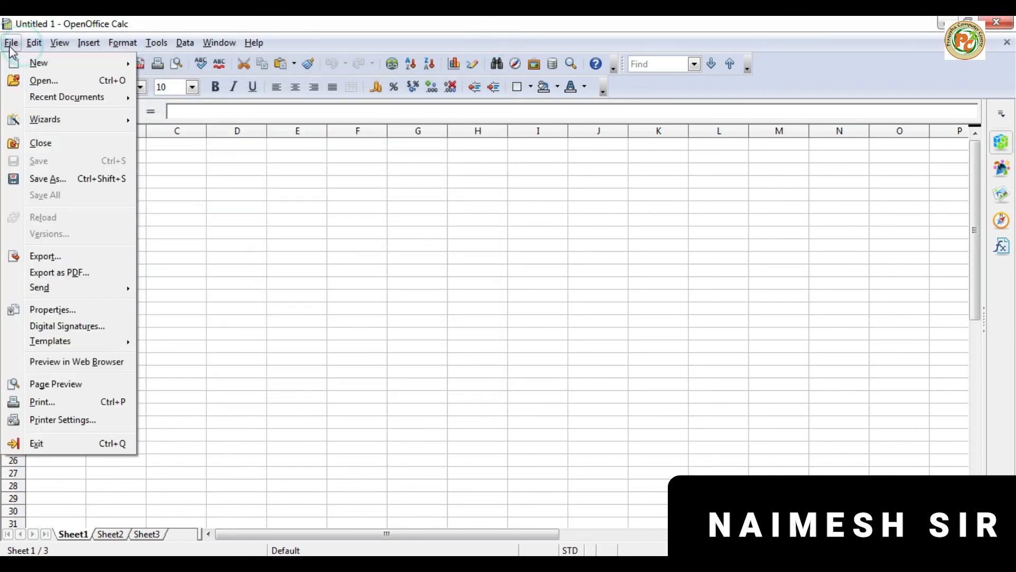
mouse_move(48, 104)
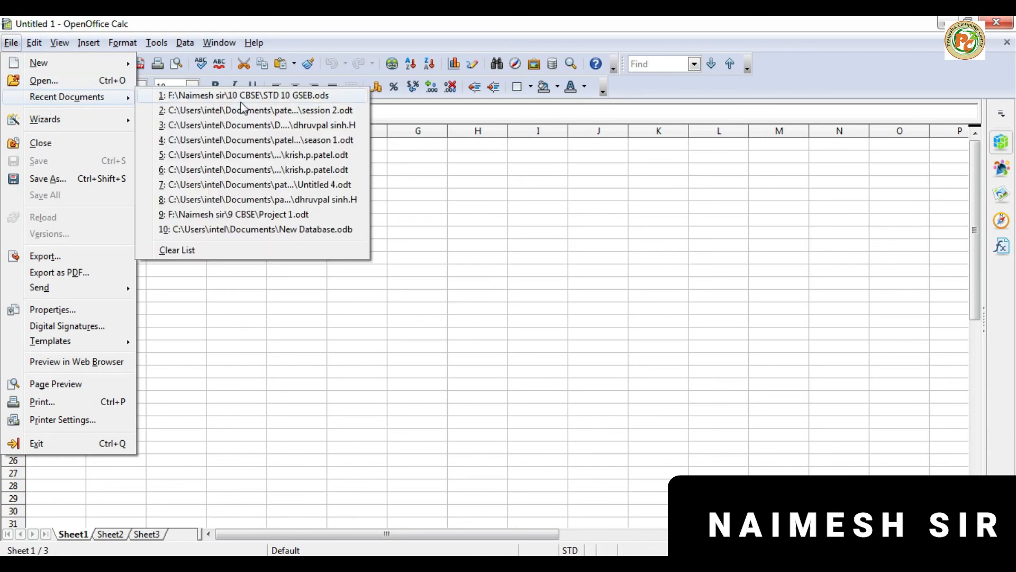
click(297, 98)
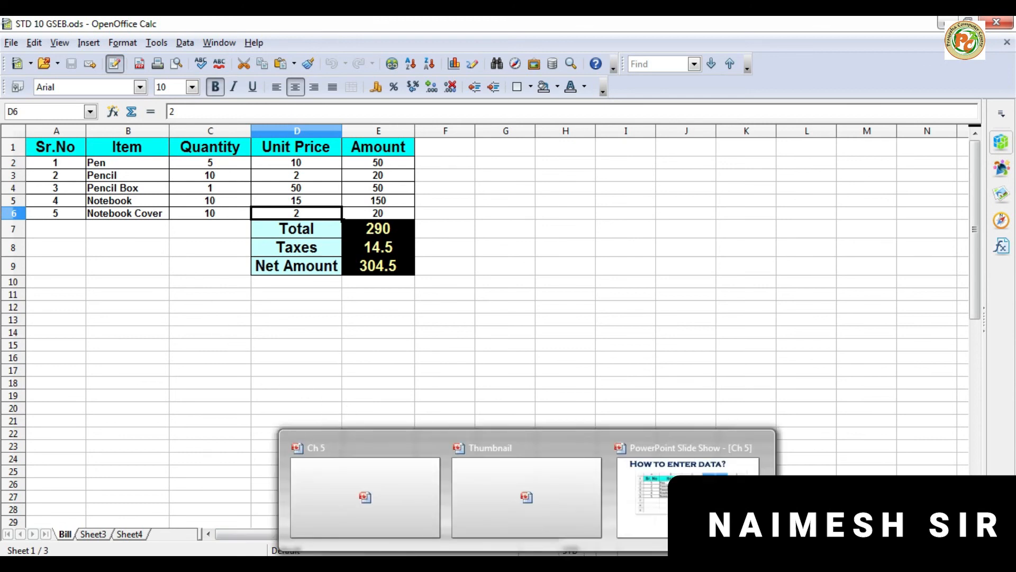
Switch to the PowerPoint slide show of Ch 5 and advance to the Exercises slide
click(692, 487)
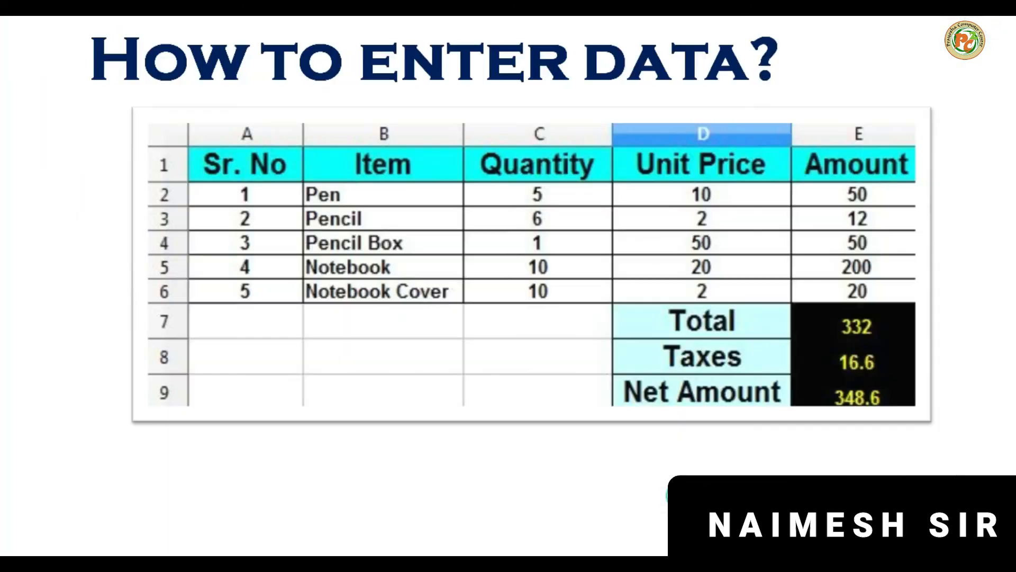
click(506, 313)
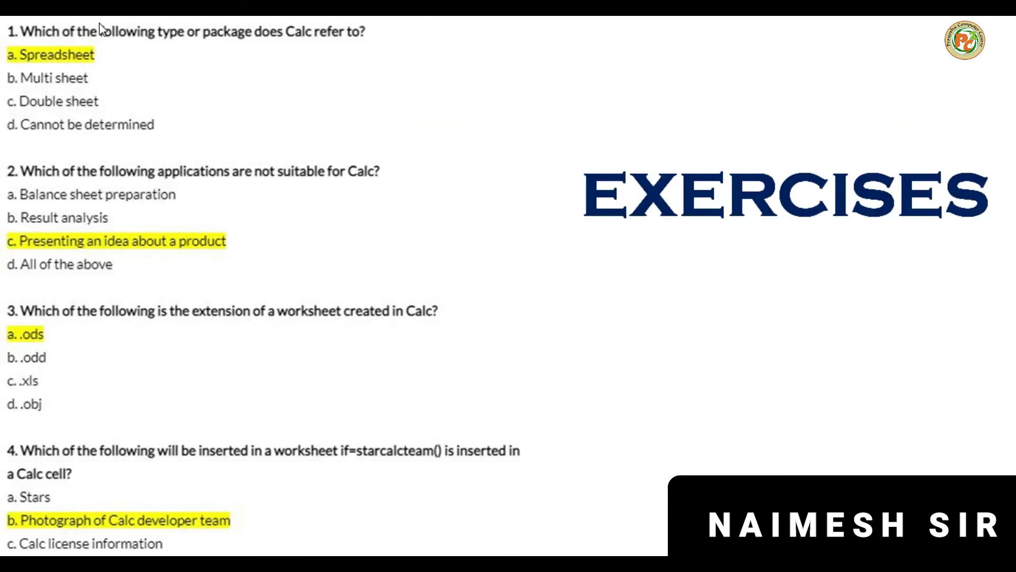